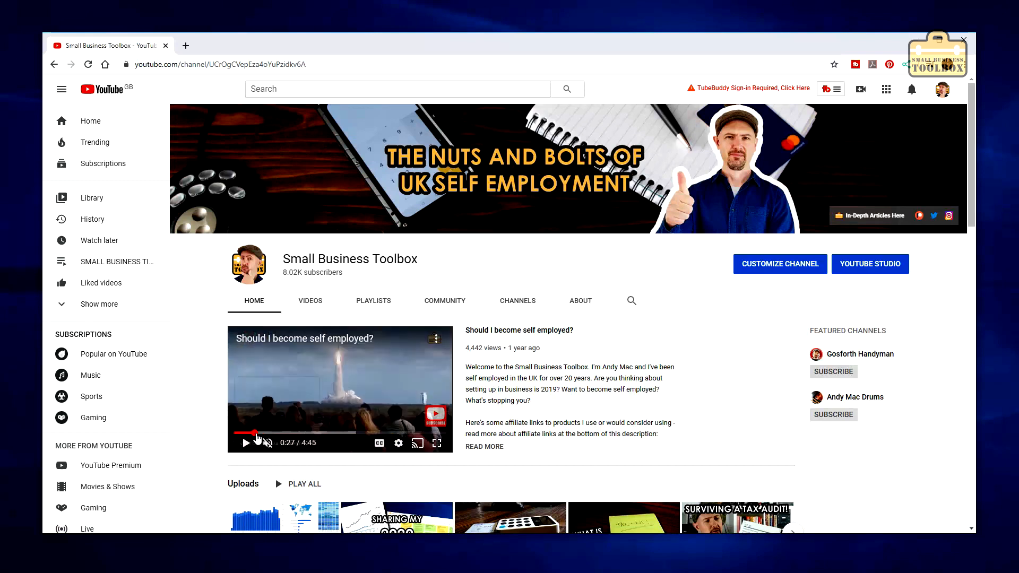
# Step: Preview the channel trailer at about 1:43 and 2:50, and return it to 0:27
pyautogui.press('j')
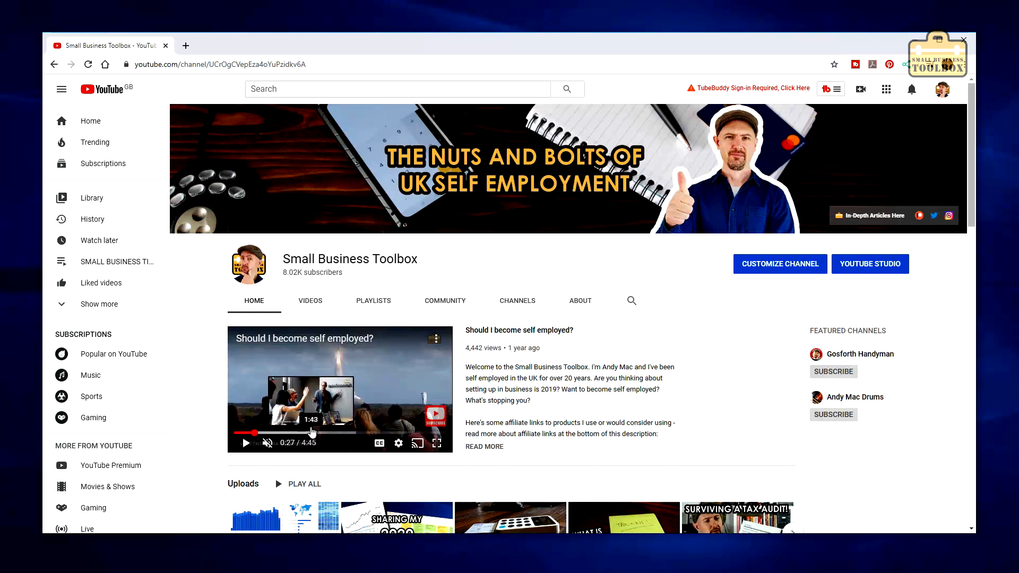
pyautogui.click(312, 433)
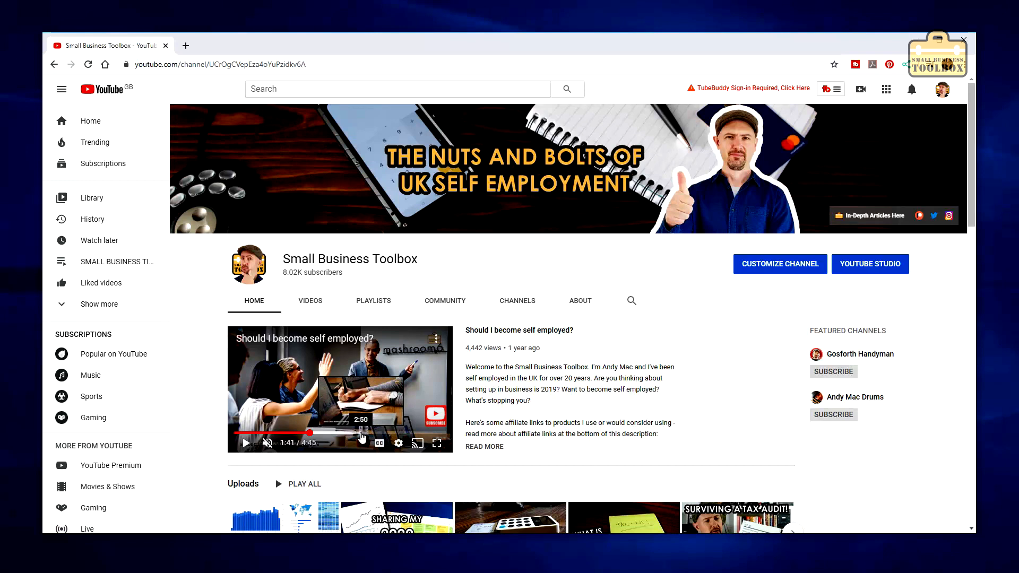
pyautogui.click(362, 434)
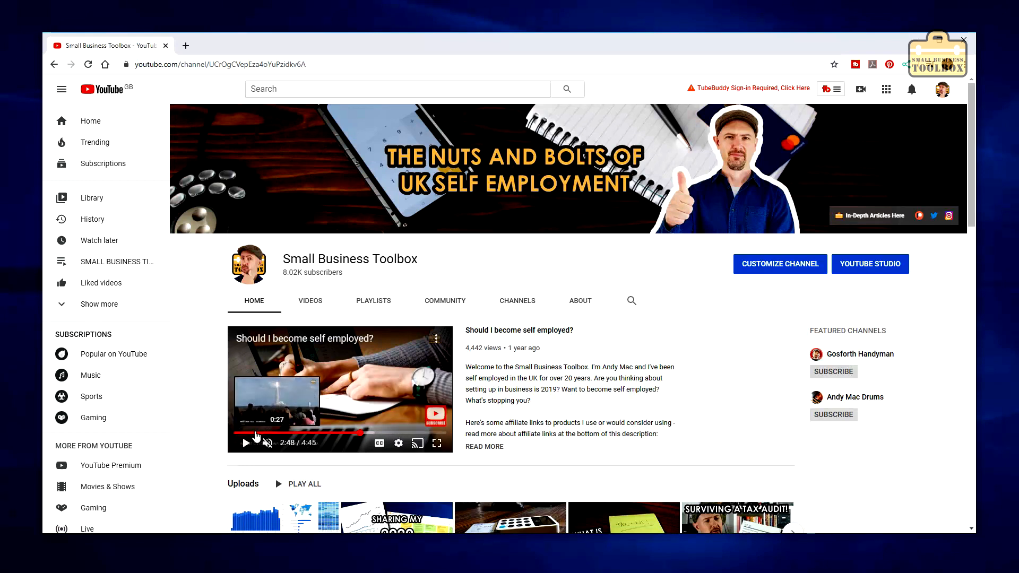
pyautogui.click(256, 435)
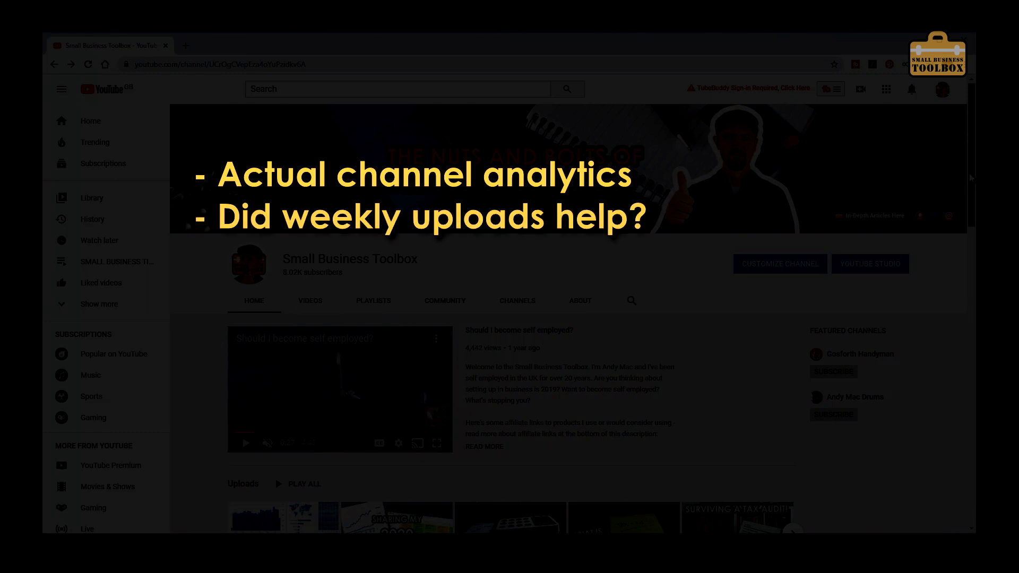
# Step: Open the channel's list of videos and look through its uploads
pyautogui.moveTo(970, 175); pyautogui.dragTo(977, 145)
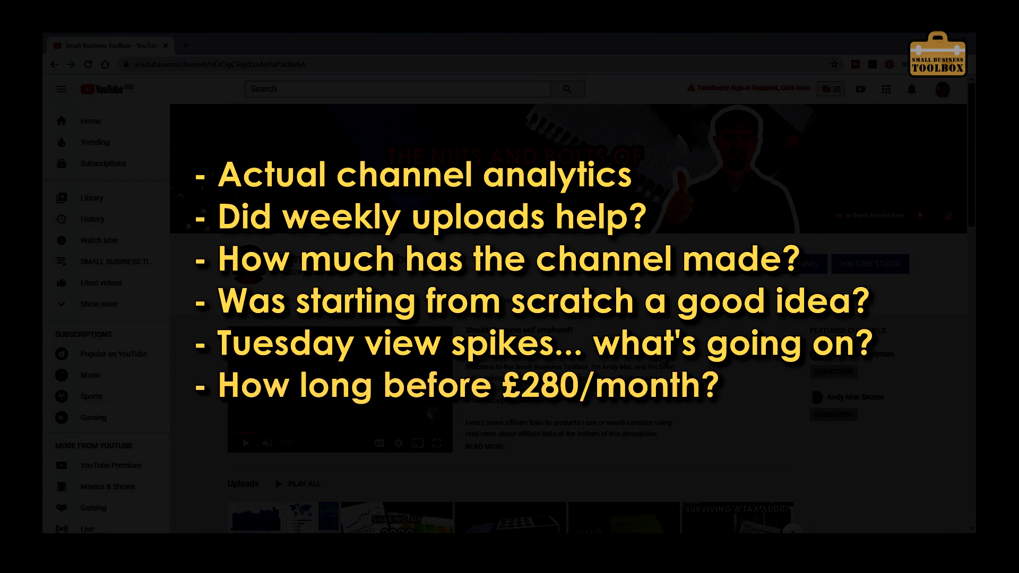
pyautogui.moveTo(970, 199); pyautogui.dragTo(967, 179)
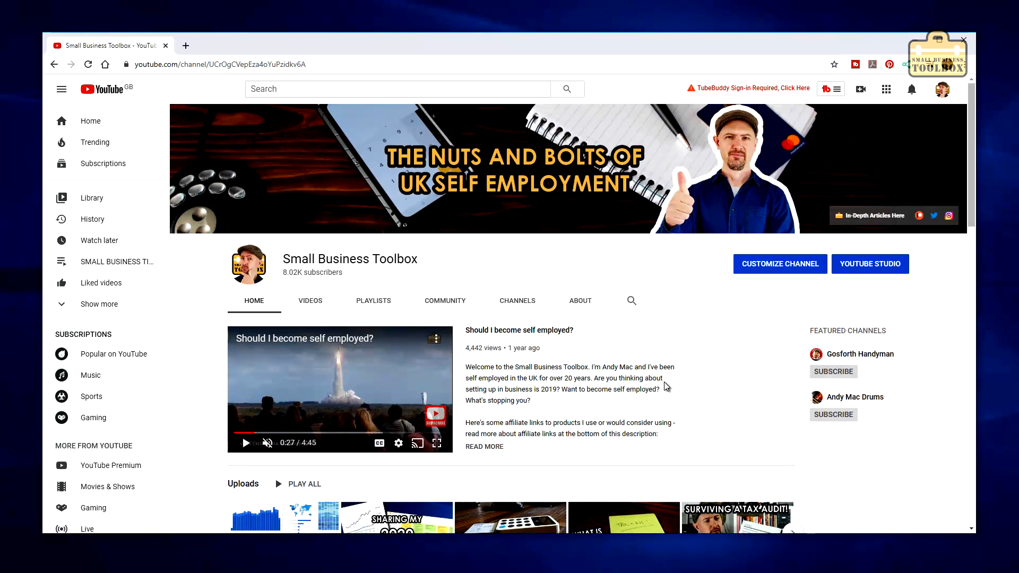
pyautogui.click(313, 301)
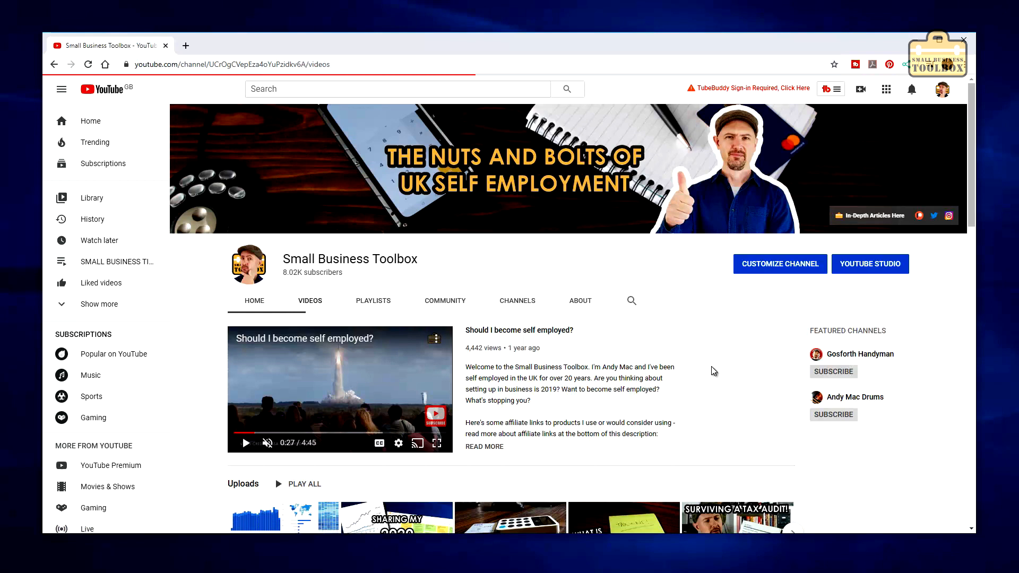
pyautogui.moveTo(970, 190); pyautogui.dragTo(943, 454)
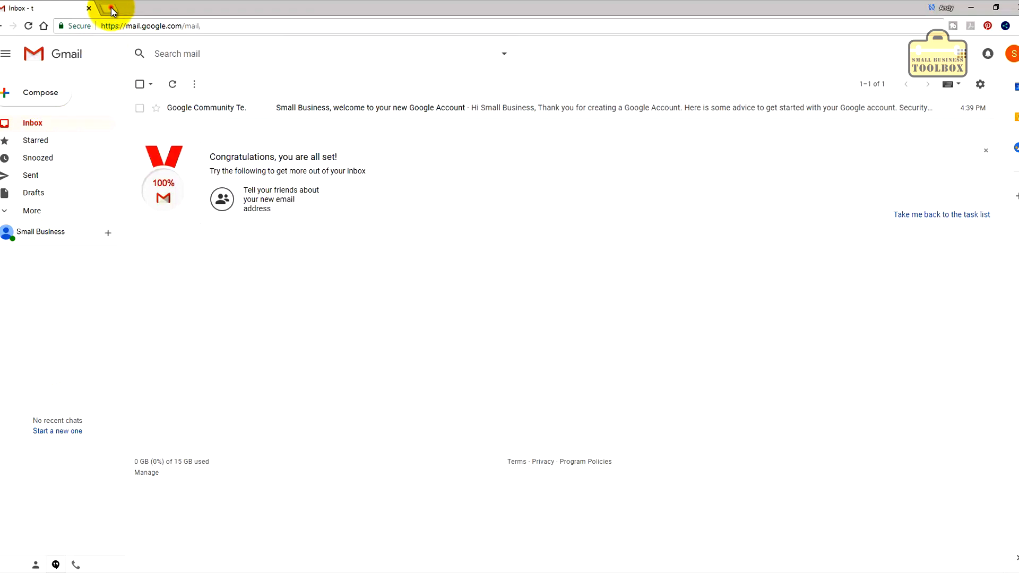
# Step: Open YouTube in a new browser tab and sign in to the new channel's account
pyautogui.click(112, 10)
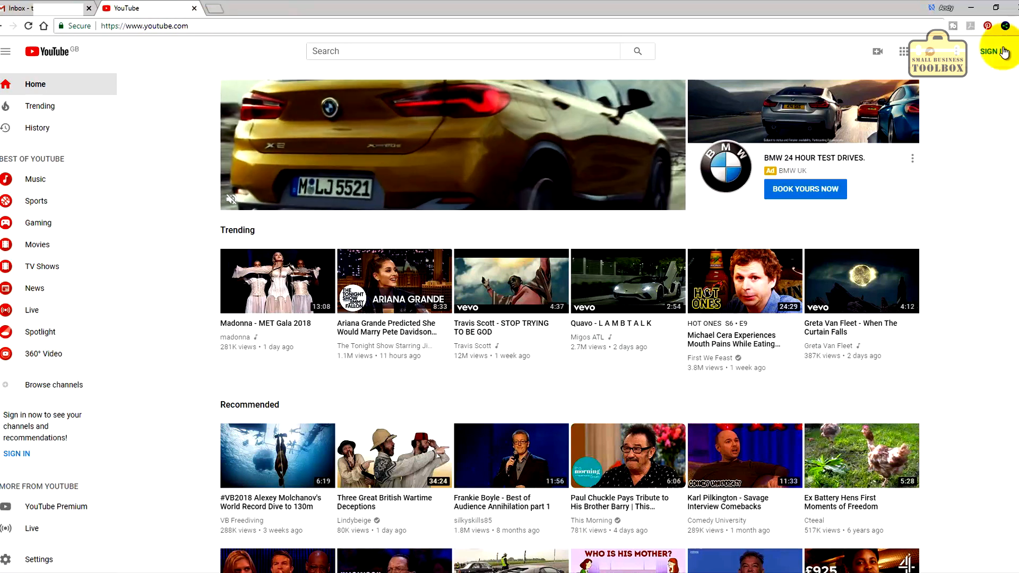
pyautogui.click(994, 52)
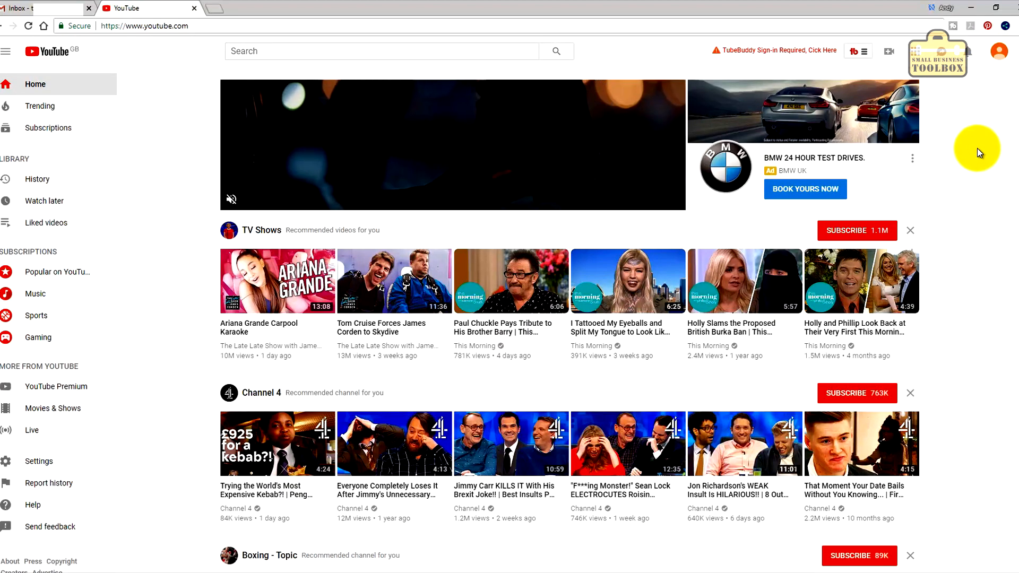
# Step: Open Creator Studio for the Small Business Toolbox account and go to its public channel page
pyautogui.click(999, 51)
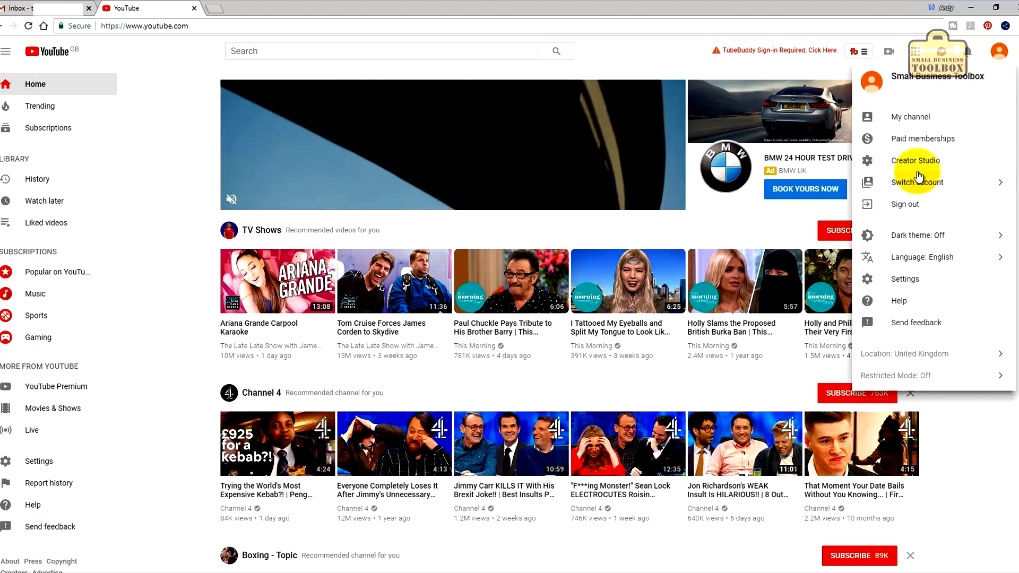
pyautogui.click(915, 161)
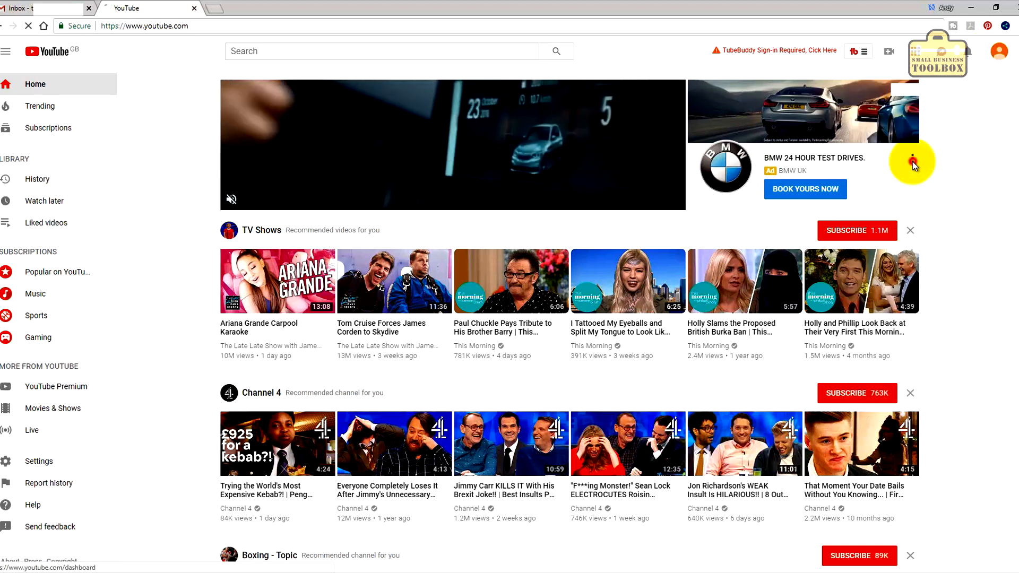
pyautogui.click(703, 159)
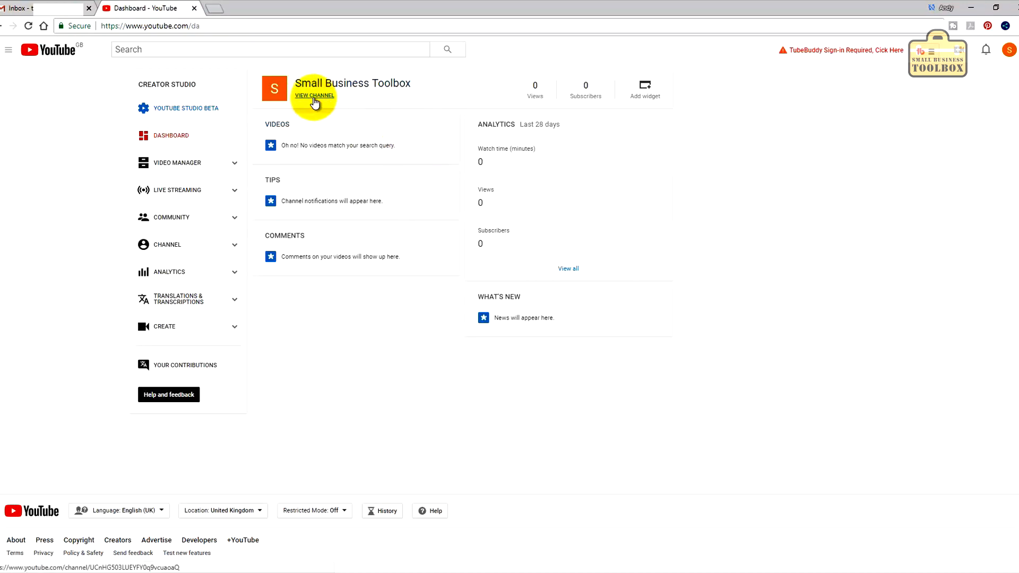
pyautogui.click(313, 97)
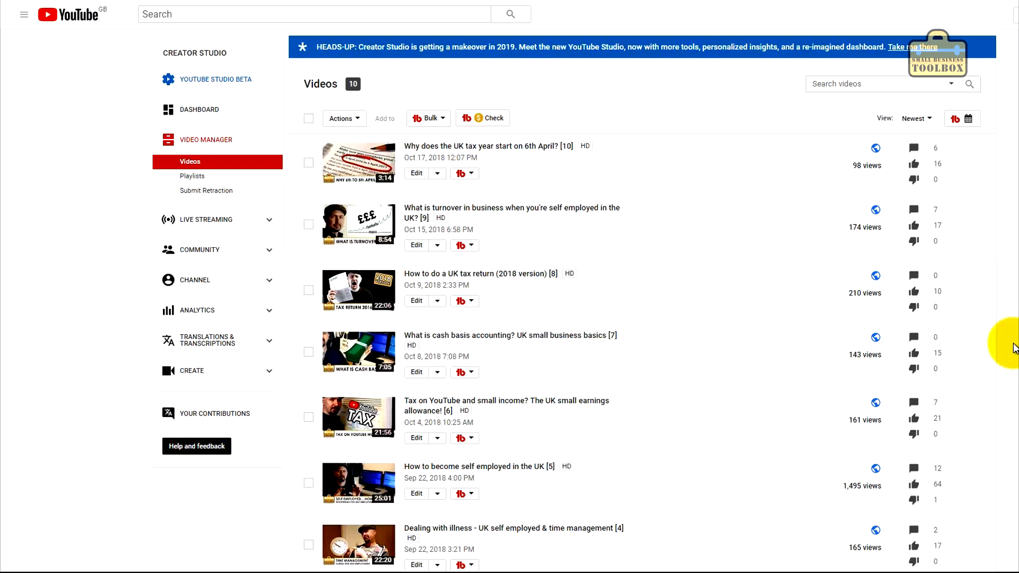
# Step: Examine the uploaded videos in the Video Manager, comparing their titles, upload dates and view counts
pyautogui.scroll(-6, 1014, 345)
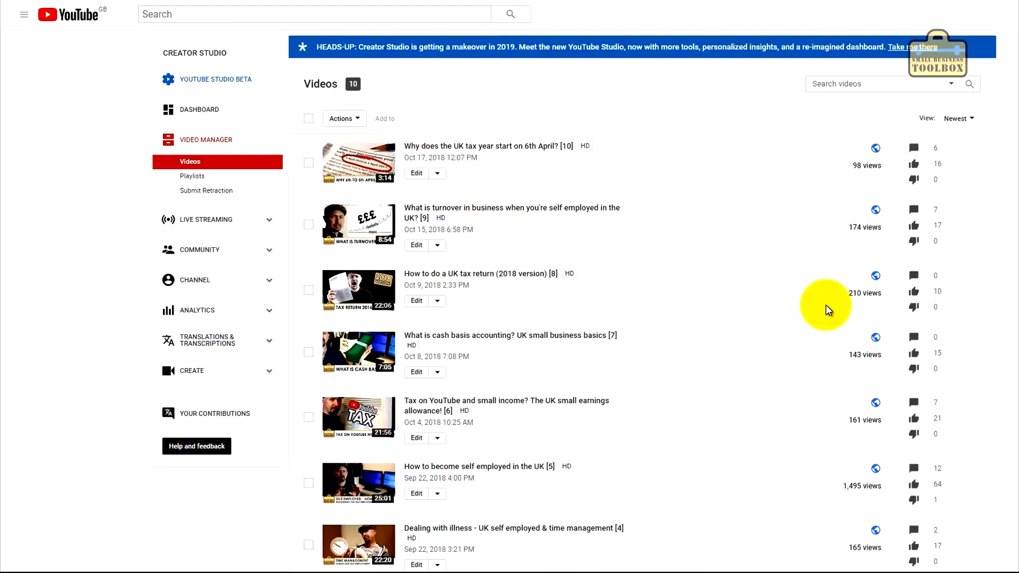
pyautogui.scroll(-3, 826, 305)
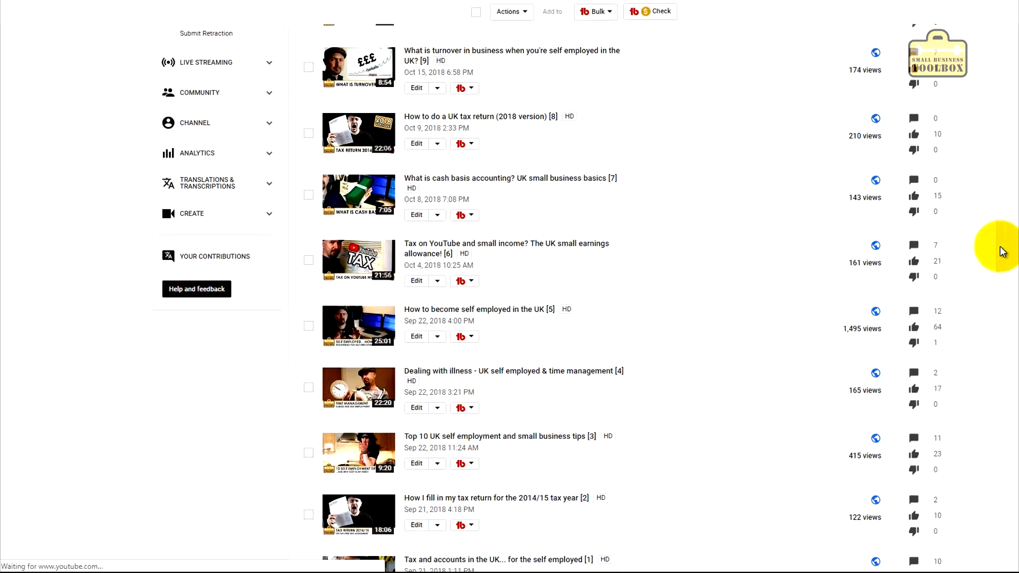
pyautogui.scroll(-5, 991, 258)
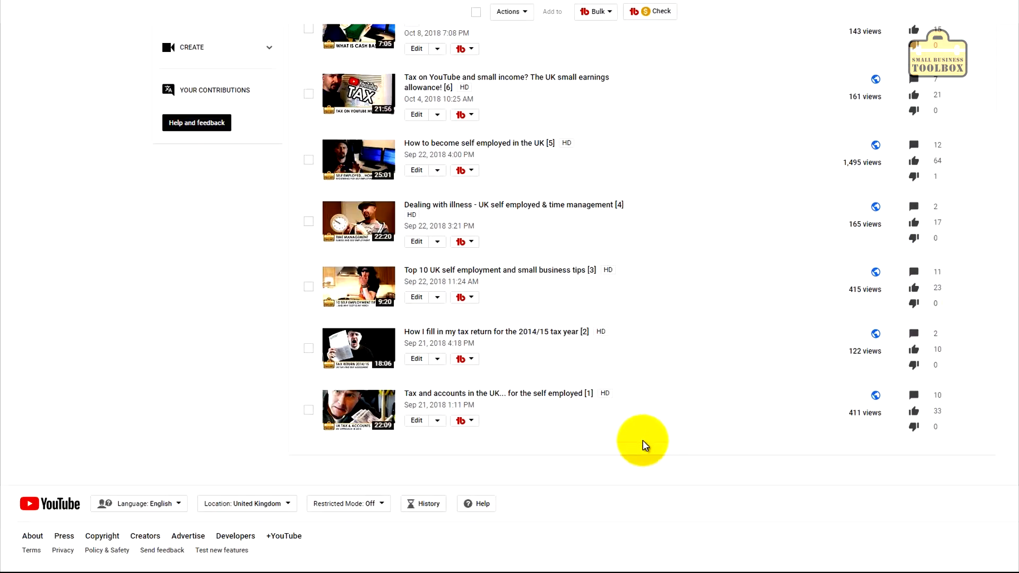
pyautogui.scroll(5, 645, 445)
pyautogui.scroll(-3, 648, 445)
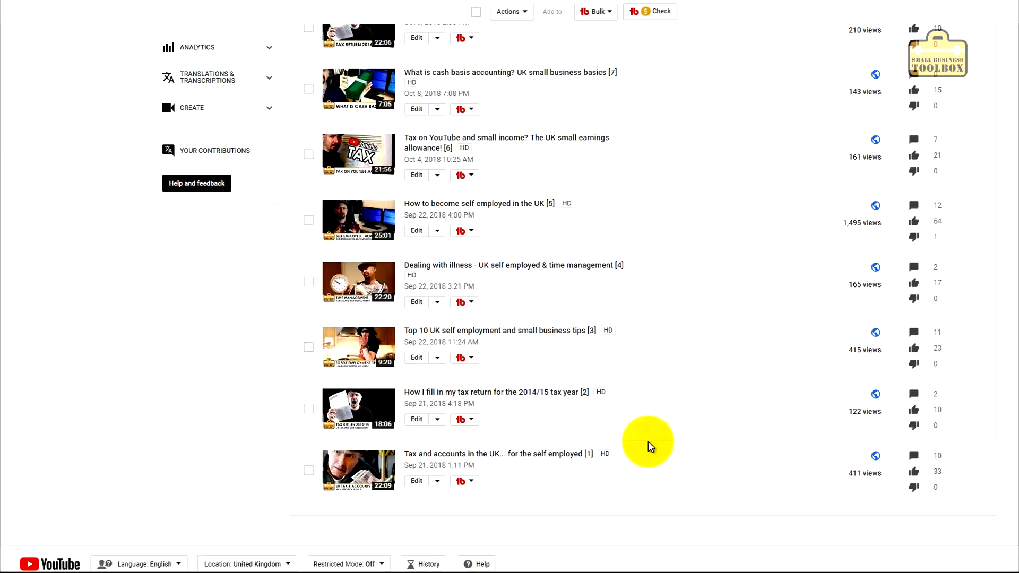
pyautogui.scroll(5, 614, 478)
pyautogui.scroll(-4, 617, 477)
pyautogui.scroll(4, 619, 477)
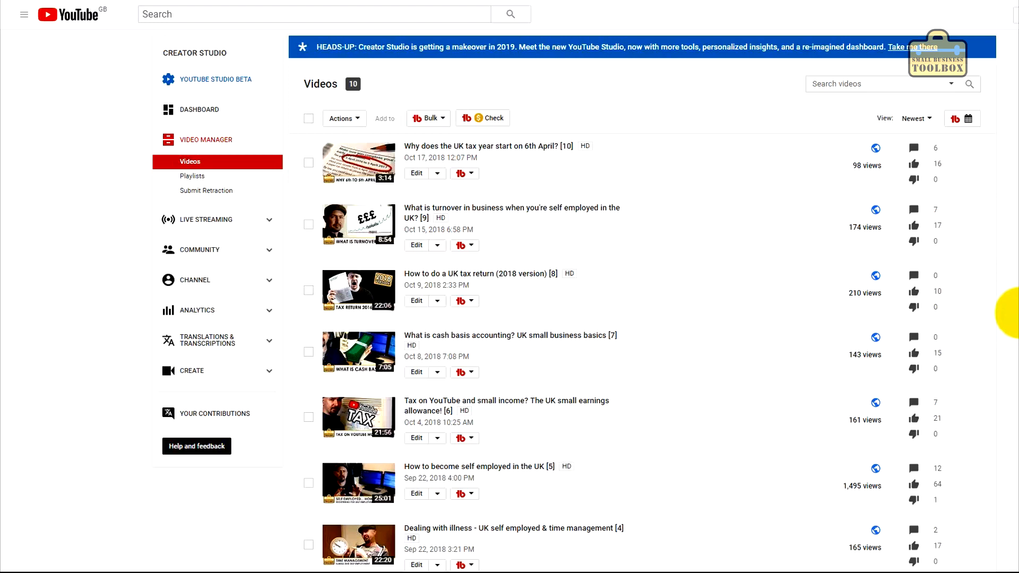
pyautogui.scroll(-2, 1014, 313)
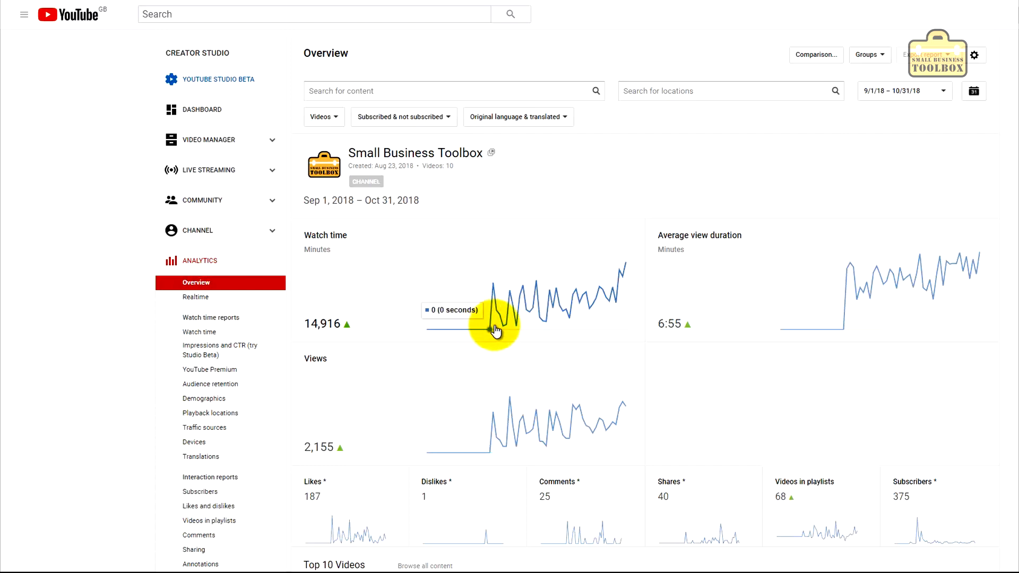
# Step: Examine the Analytics overview for Sep 1 – Oct 31, 2018, including the watch time graph and the Top 10 Videos
pyautogui.moveTo(335, 331)
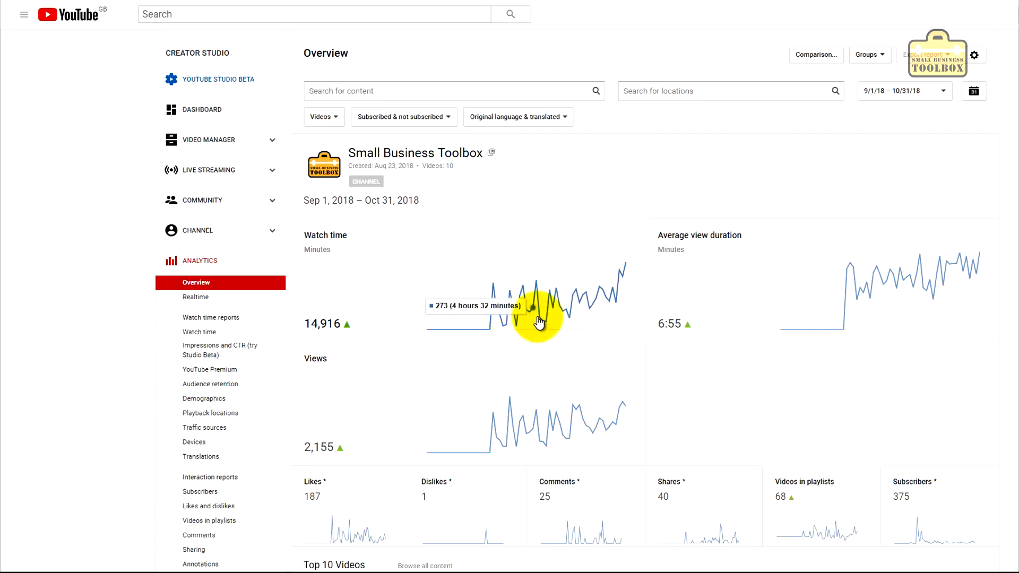
pyautogui.scroll(-7, 539, 342)
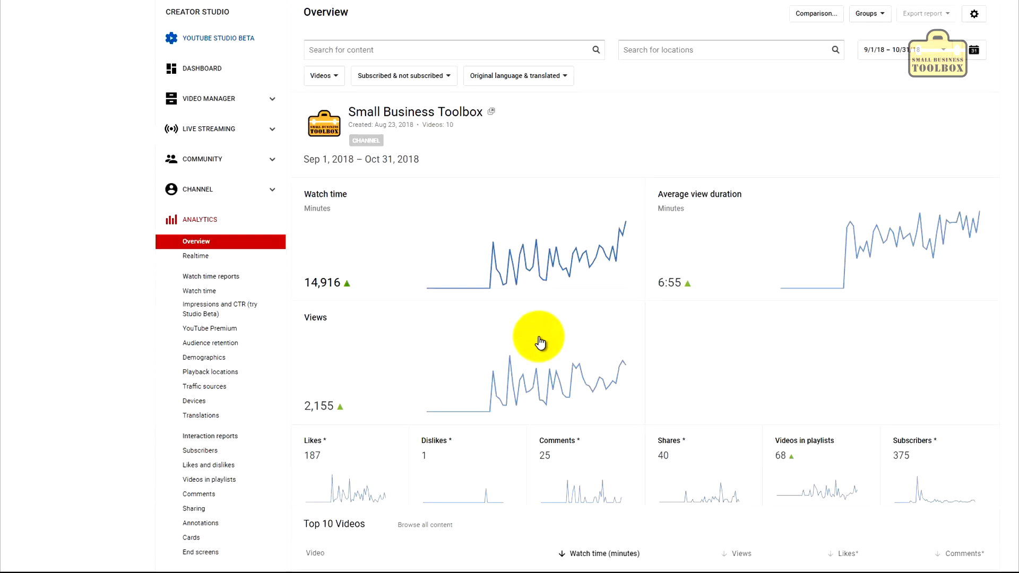
pyautogui.moveTo(399, 264)
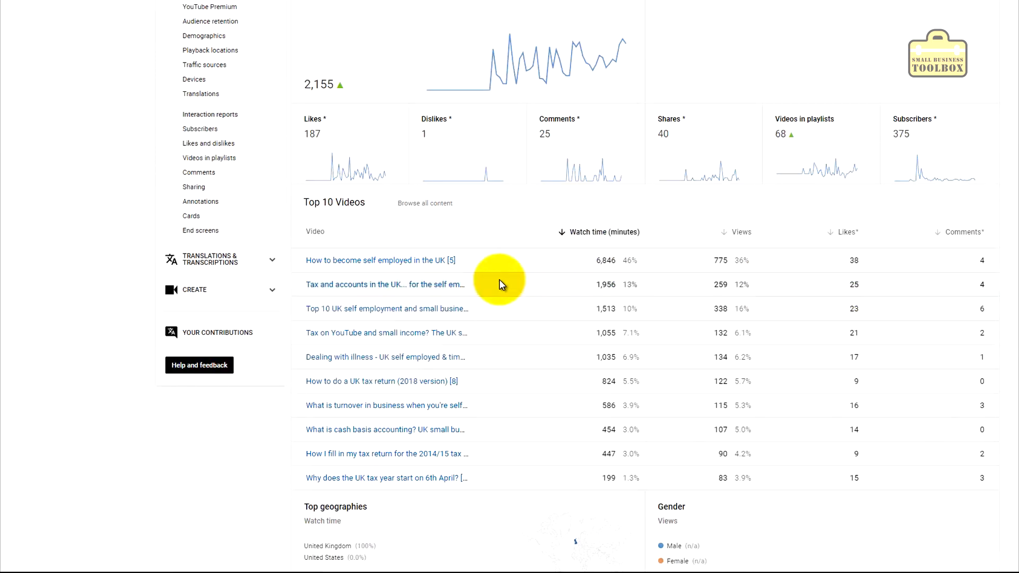
pyautogui.scroll(-5, 690, 279)
pyautogui.scroll(9, 1014, 263)
pyautogui.scroll(3, 1016, 263)
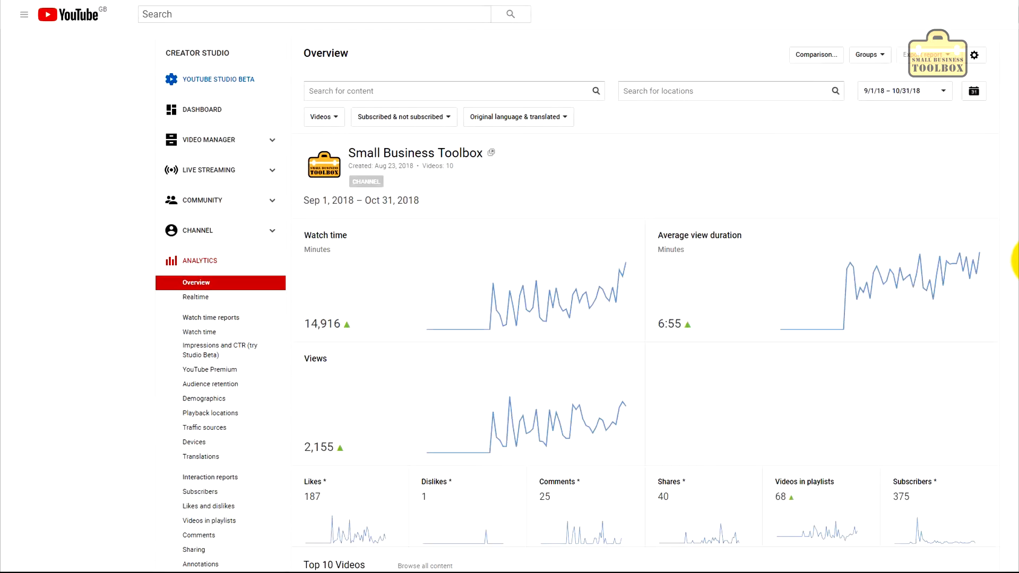
# Step: Set the Analytics overview period to Lifetime and inspect the recent end of the watch time graph
pyautogui.click(896, 96)
pyautogui.click(897, 112)
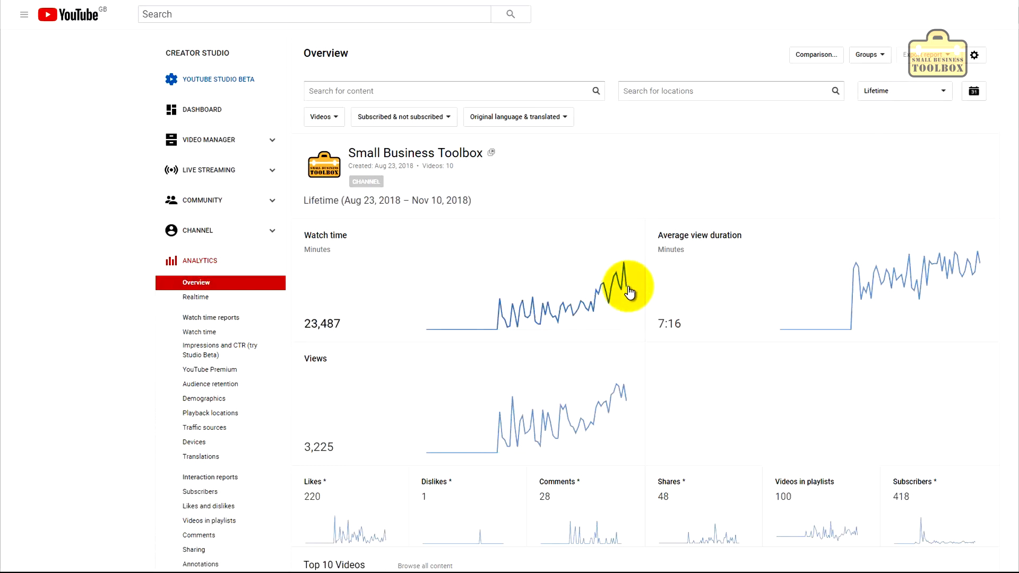
pyautogui.scroll(-2, 619, 280)
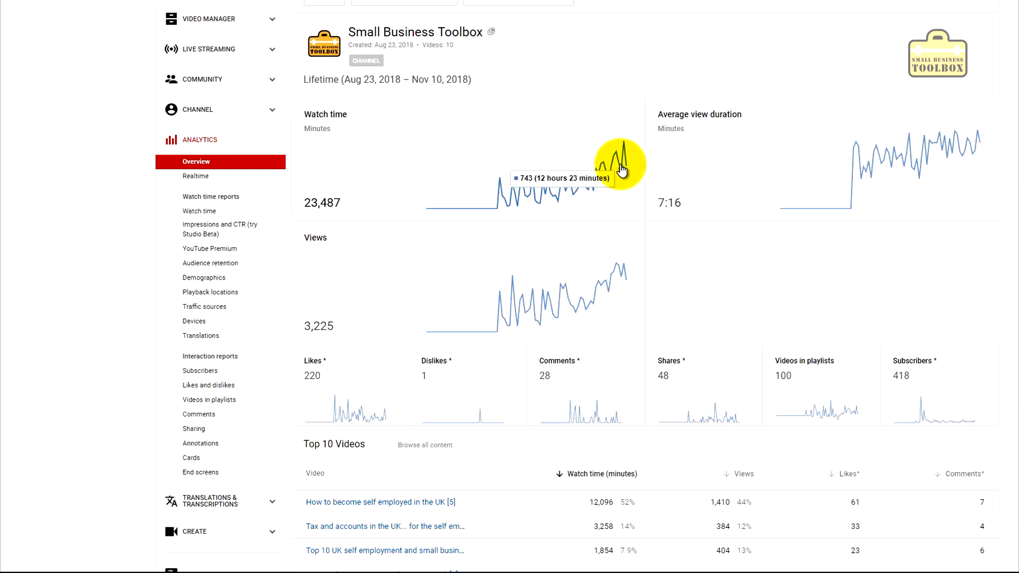
pyautogui.moveTo(322, 209)
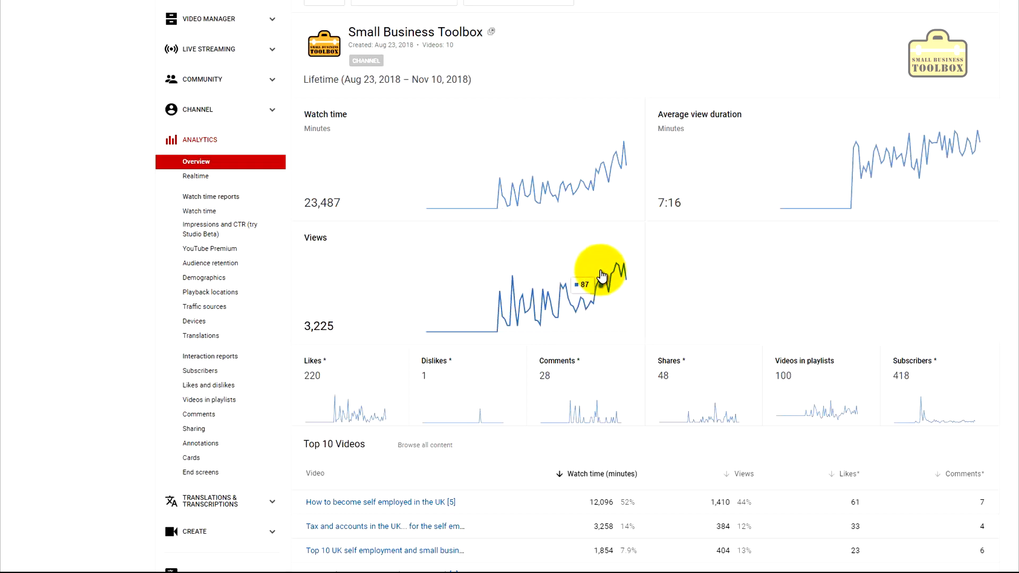
# Step: Switch the Analytics overview from Last 28 days back to Lifetime and review the channel's graphs
pyautogui.click(213, 263)
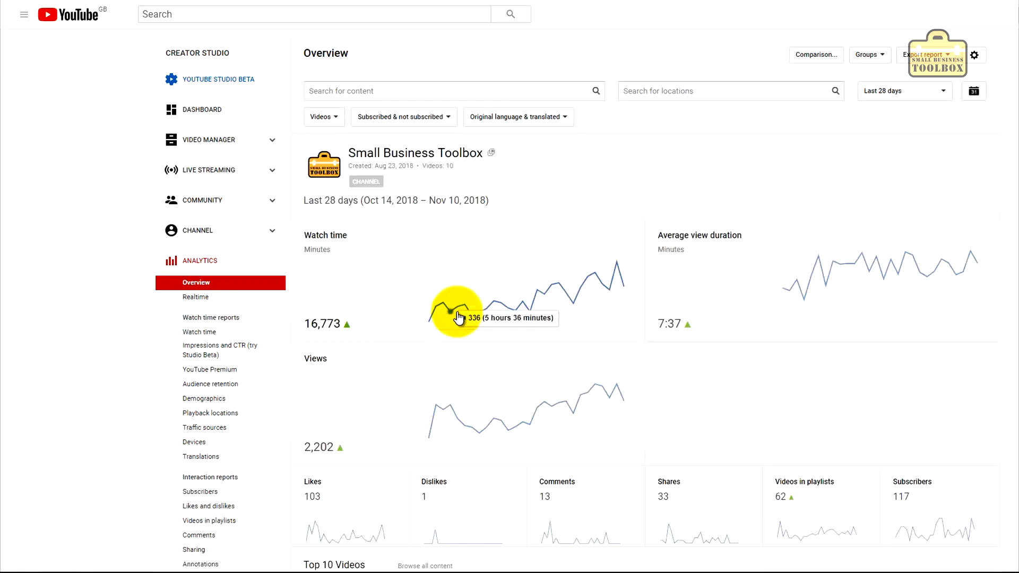
pyautogui.click(922, 95)
pyautogui.click(909, 110)
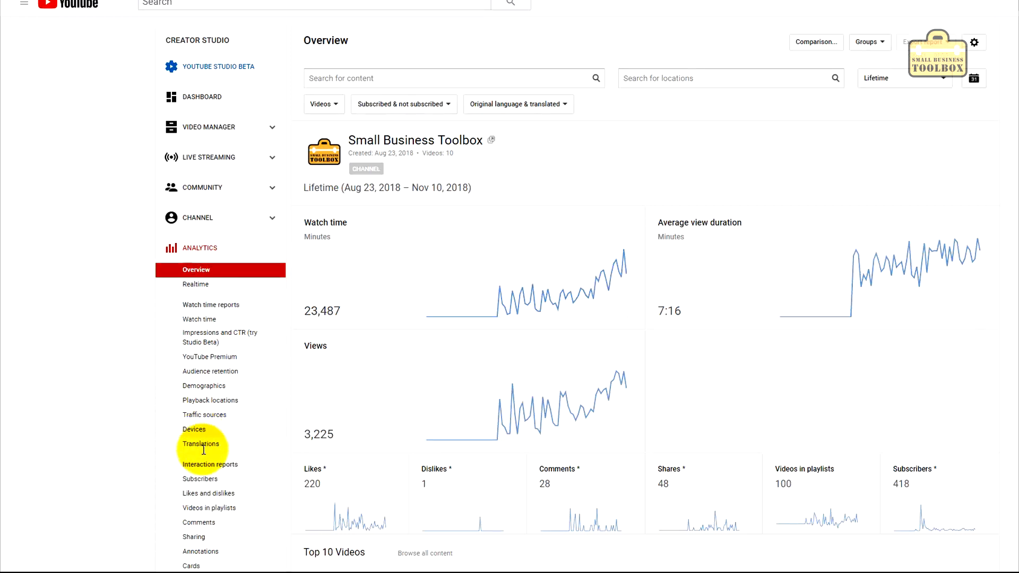
pyautogui.scroll(-2, 239, 318)
pyautogui.scroll(2, 227, 114)
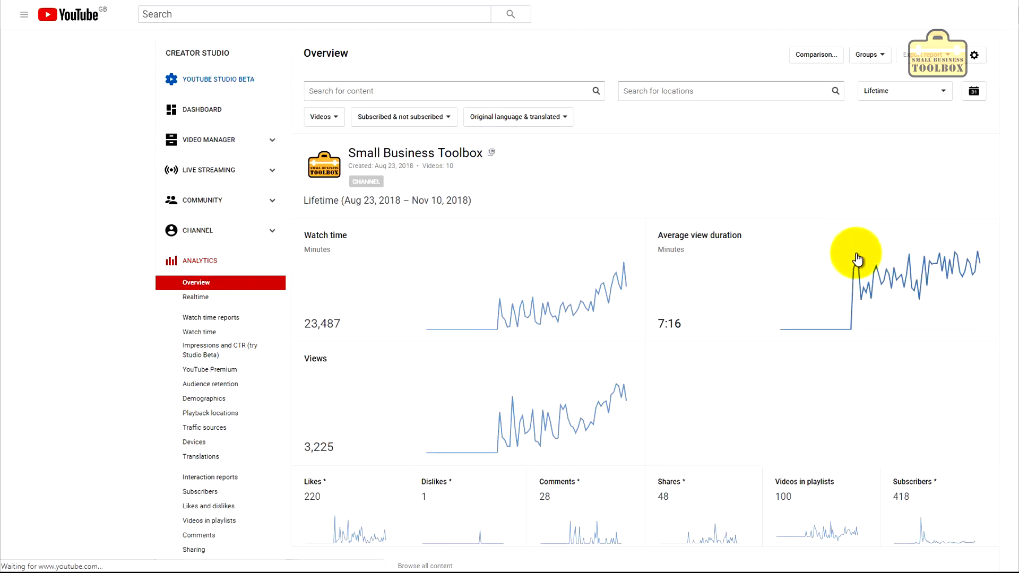
# Step: Review the view counts of the older uploads in the Video Manager list
pyautogui.scroll(-3, 1014, 361)
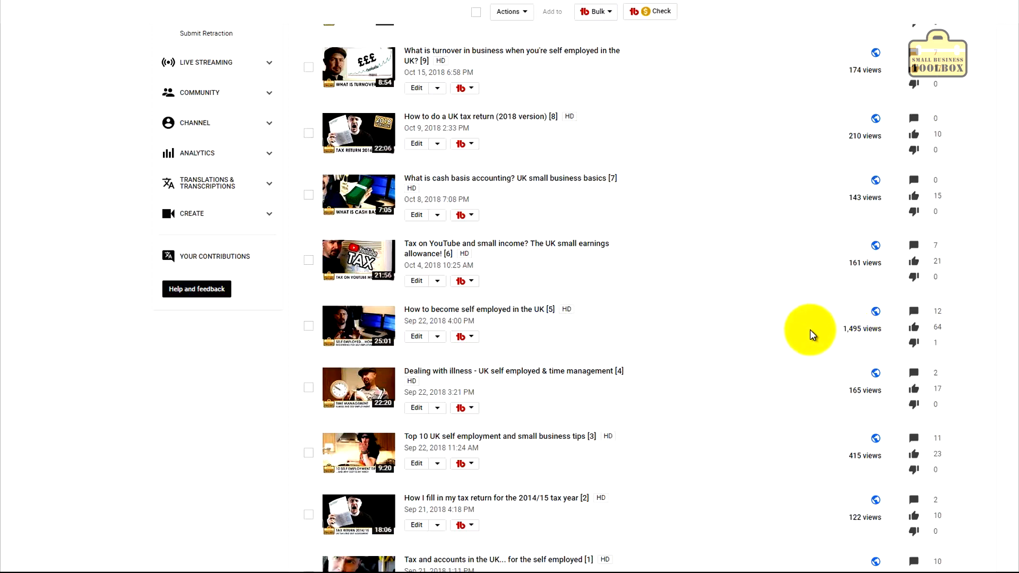
pyautogui.scroll(3, 994, 141)
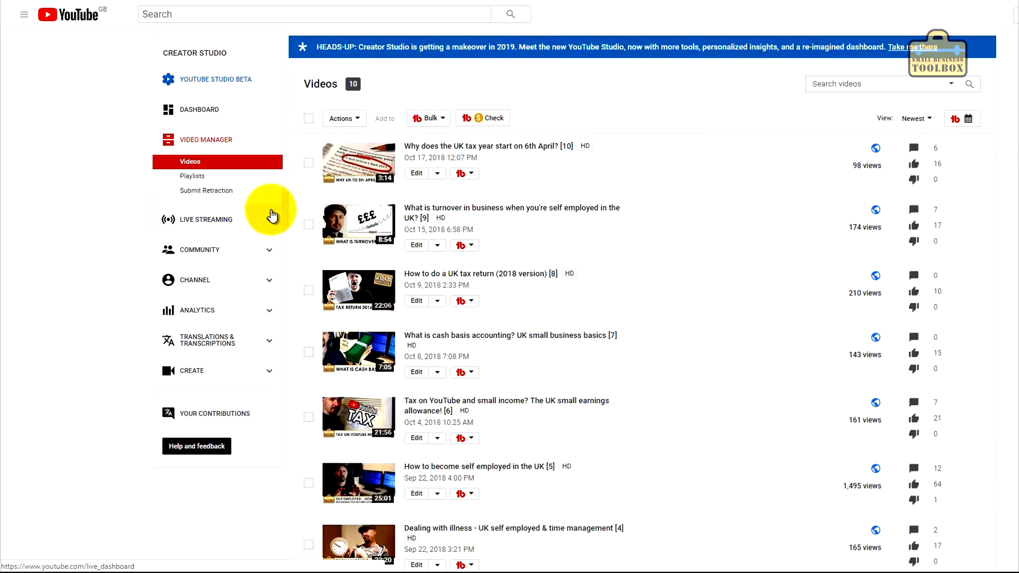
# Step: Open the channel's video list in YouTube Studio Beta and dismiss the "Click to go deep" tip
pyautogui.click(237, 313)
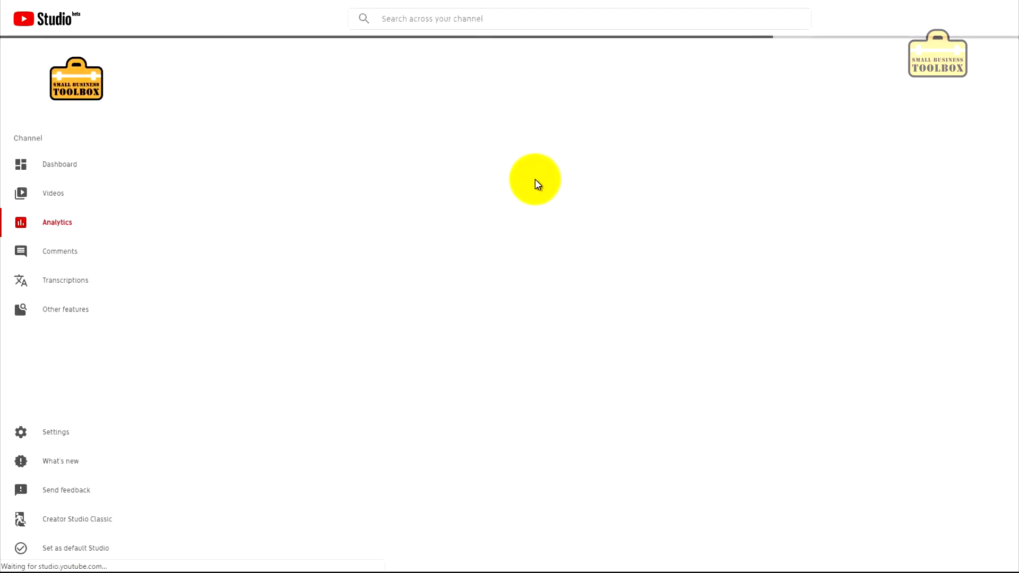
pyautogui.click(58, 198)
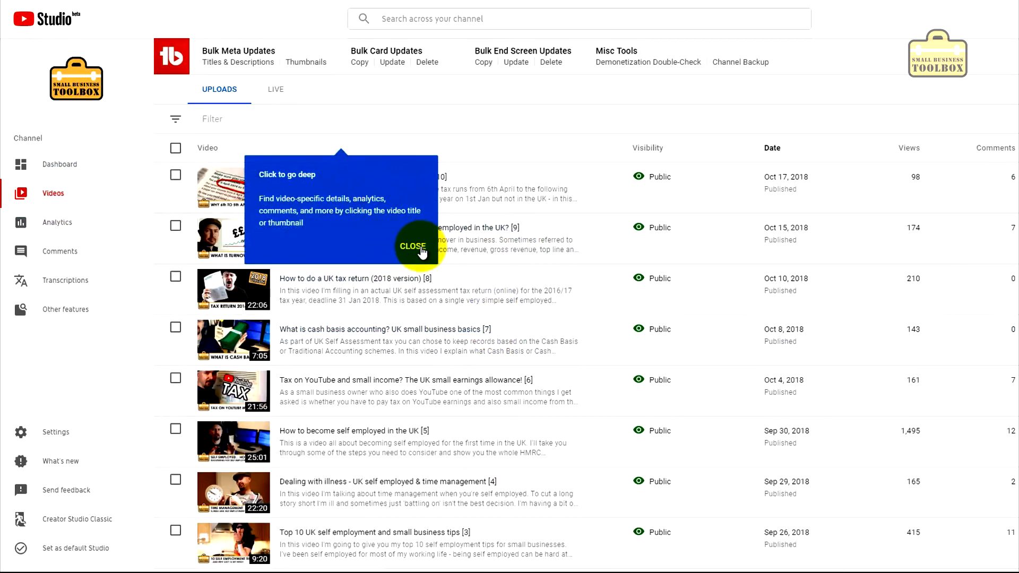
pyautogui.click(420, 248)
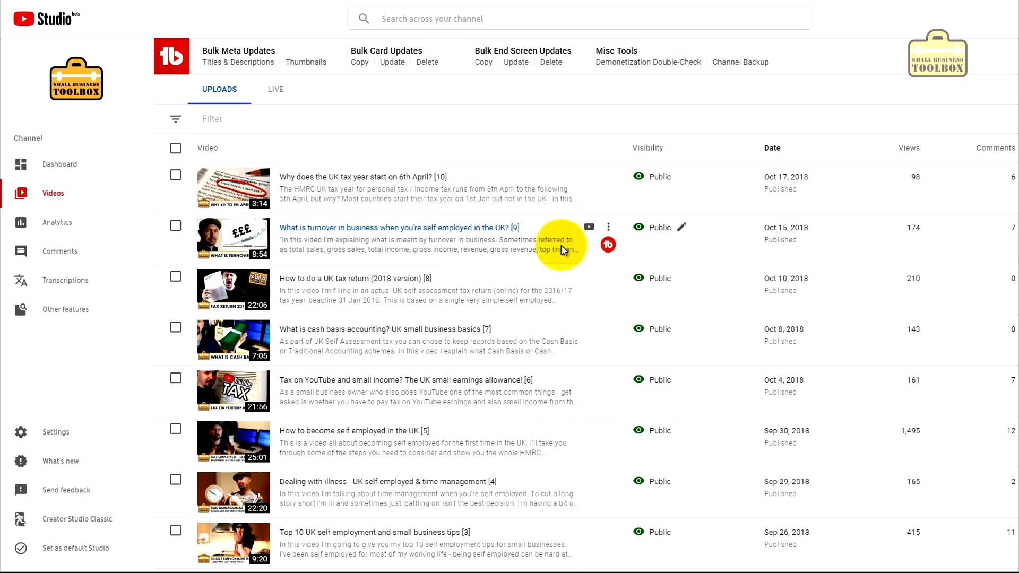
# Step: Open the analytics of "How to do a UK tax return (2018 version) [8]" and check its top traffic sources
pyautogui.click(377, 283)
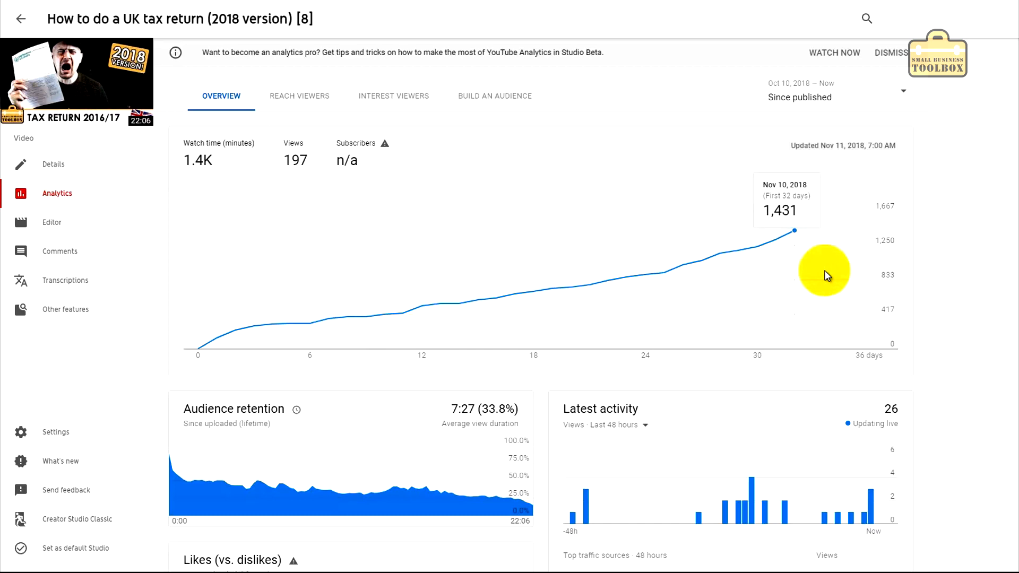
pyautogui.scroll(-3, 971, 310)
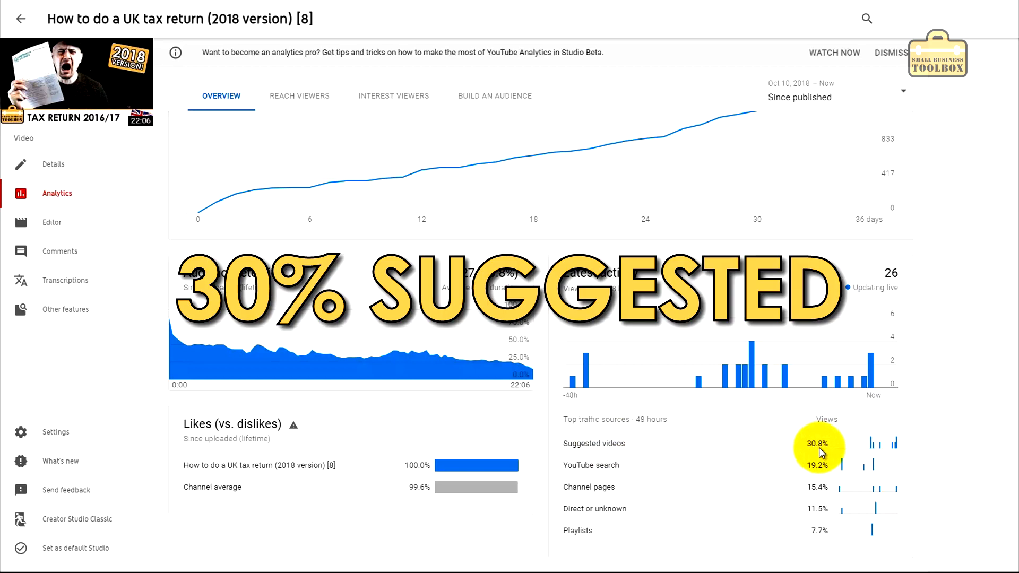
pyautogui.click(54, 164)
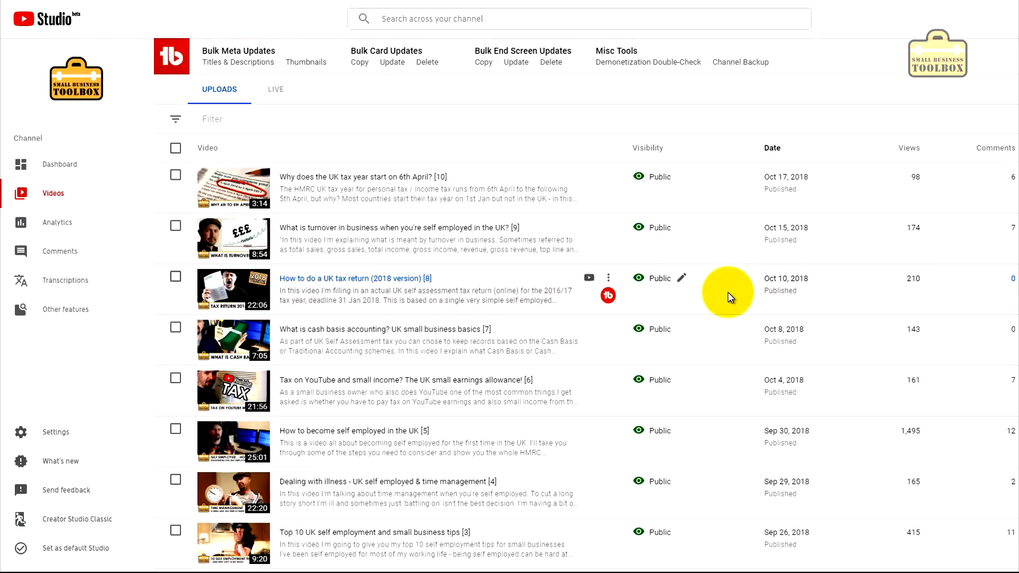
# Step: Review the watch time, audience retention and traffic sources of "How to become self employed in the UK [5]" and return to the video list
pyautogui.scroll(-5, 727, 297)
pyautogui.click(399, 250)
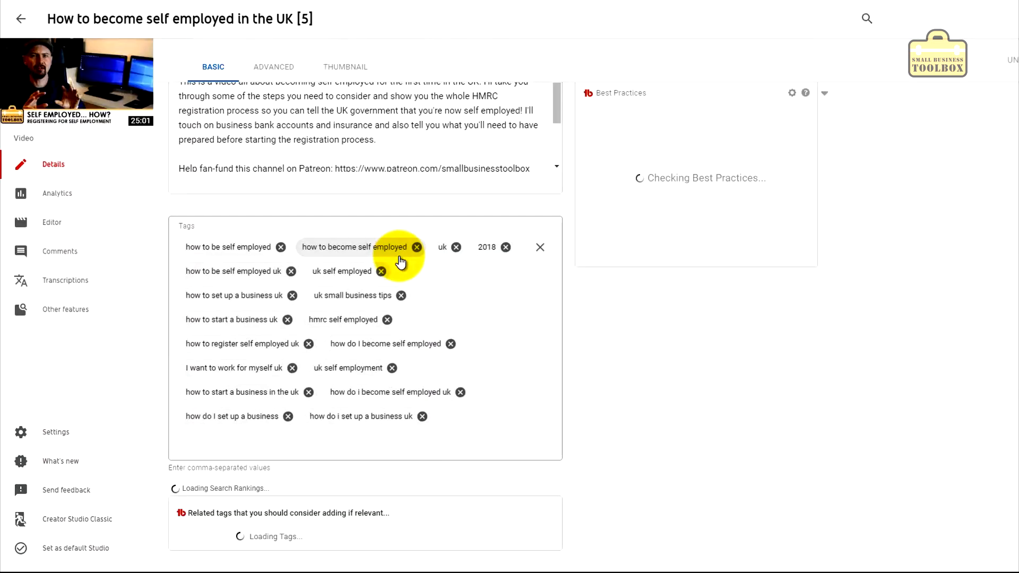
pyautogui.click(59, 196)
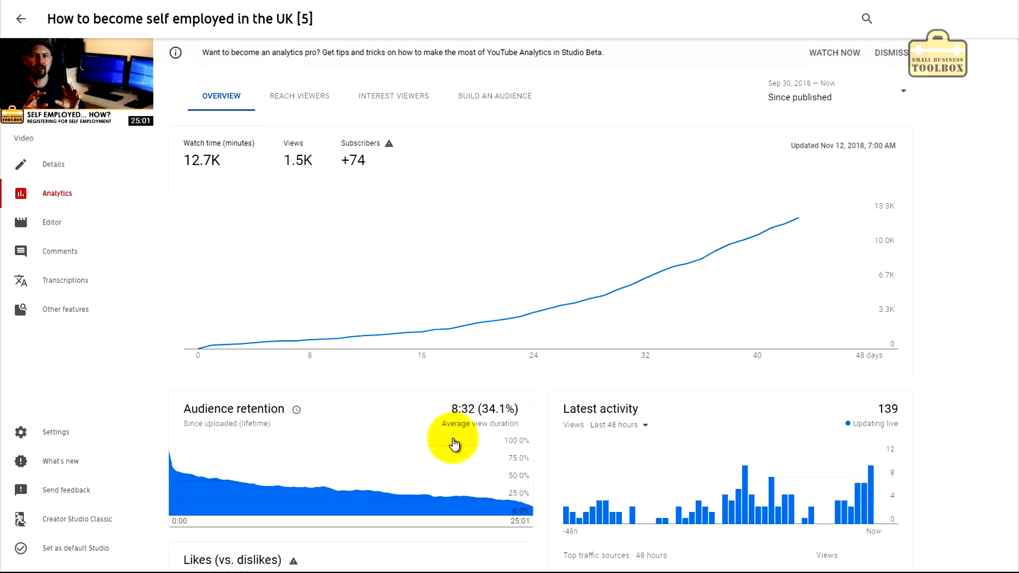
pyautogui.scroll(-1, 495, 423)
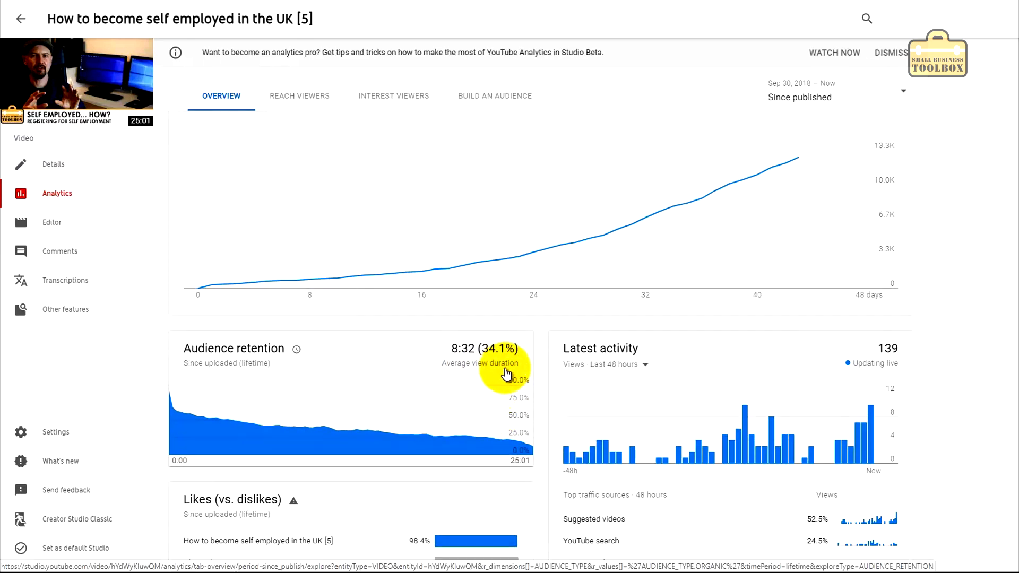
pyautogui.scroll(-1, 505, 366)
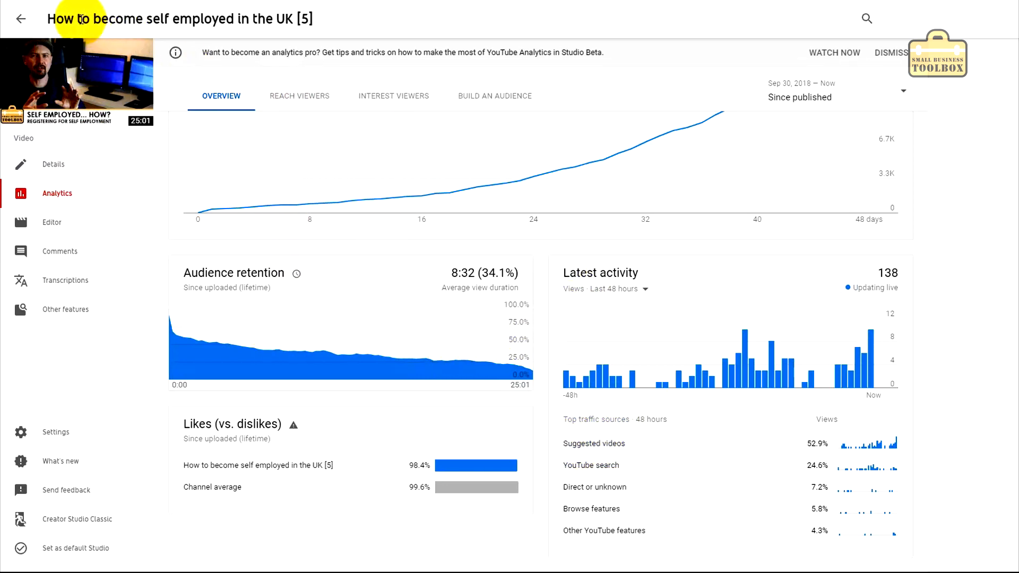
pyautogui.hotkey('alt', 'Left')
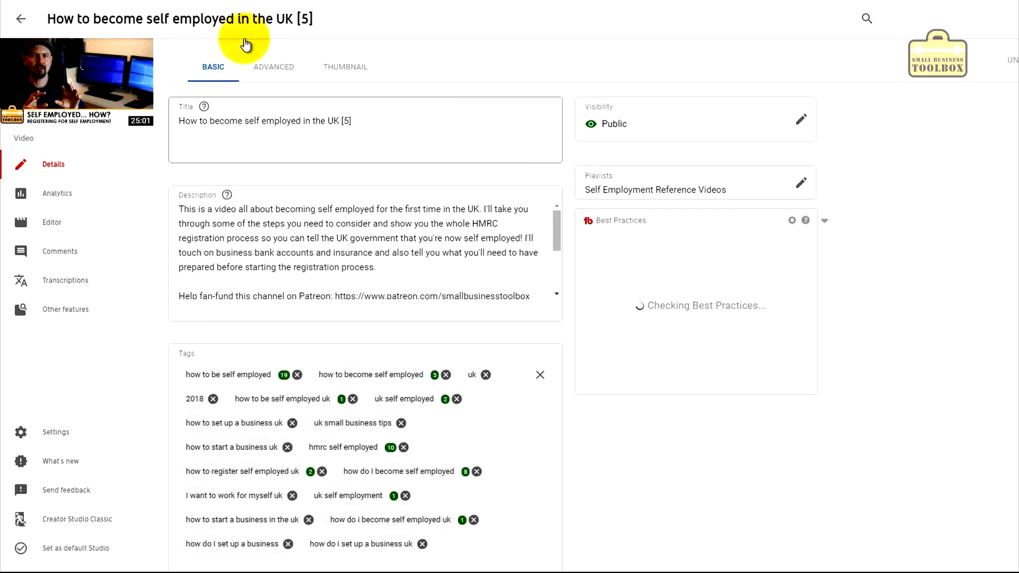
pyautogui.hotkey('alt', 'Left')
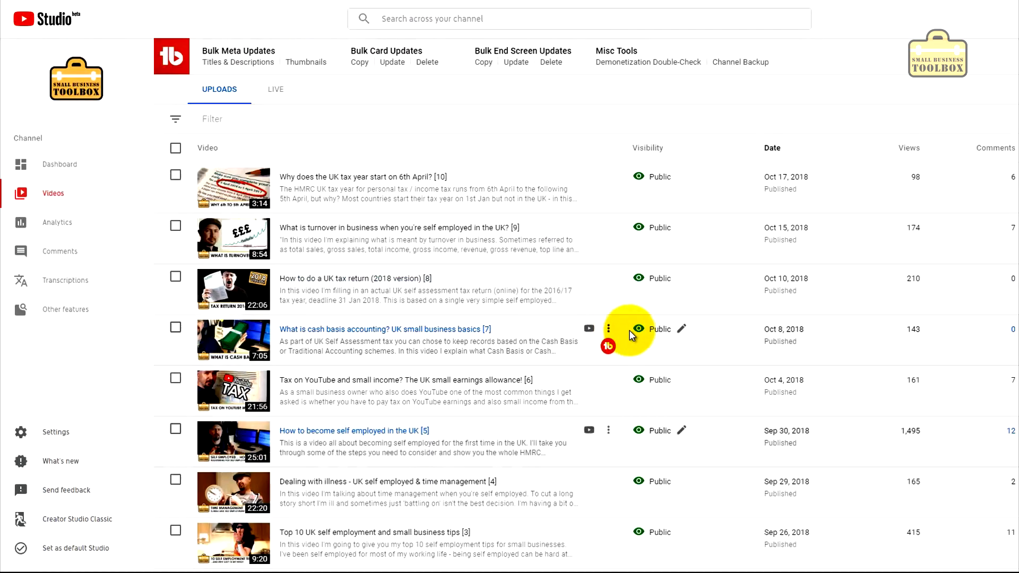
# Step: Review the analytics of "Top 10 UK self employment and small business tips [3]" and go back to the channel's video list
pyautogui.scroll(-3, 425, 414)
pyautogui.click(409, 419)
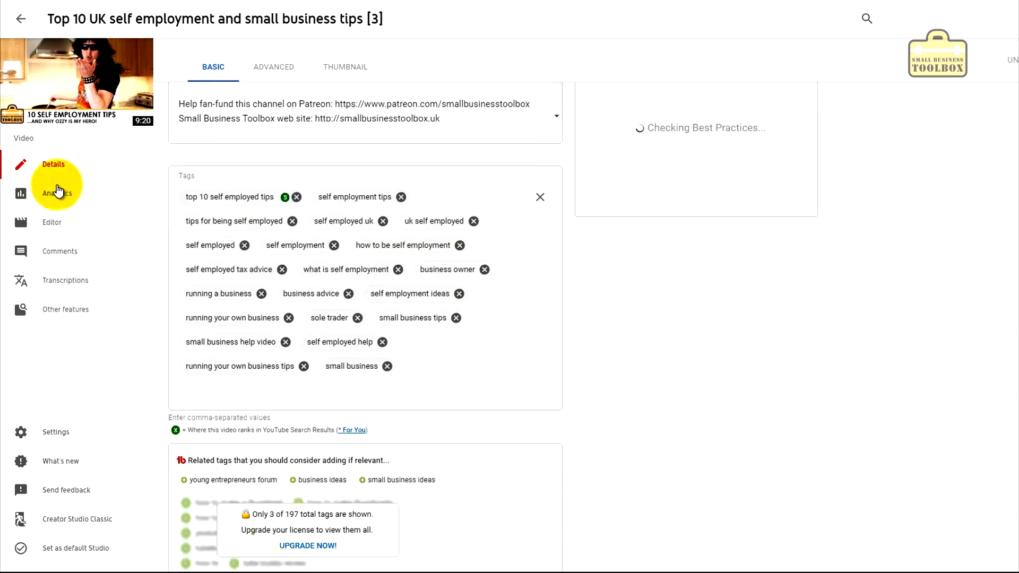
pyautogui.click(58, 196)
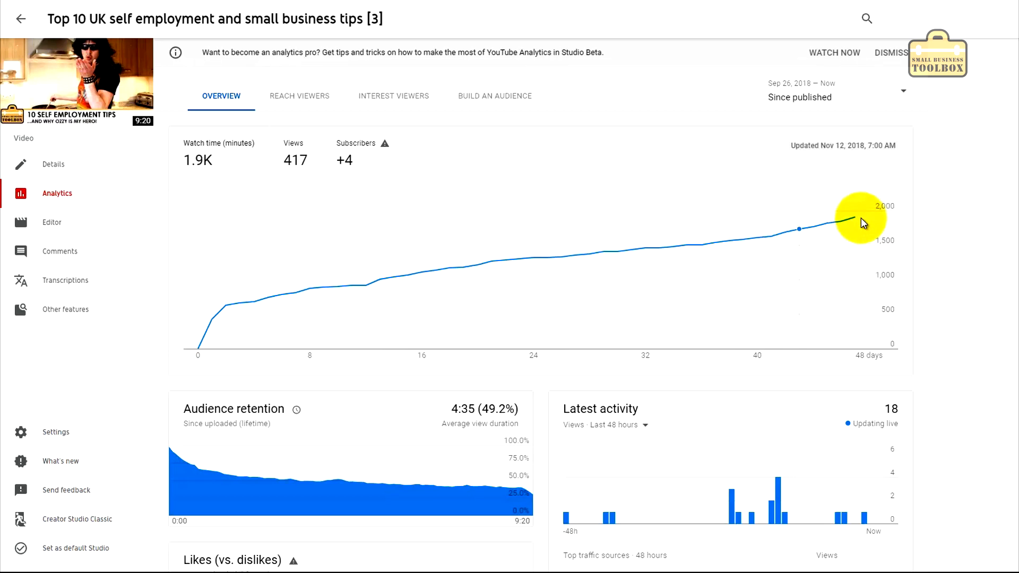
pyautogui.scroll(-2, 833, 236)
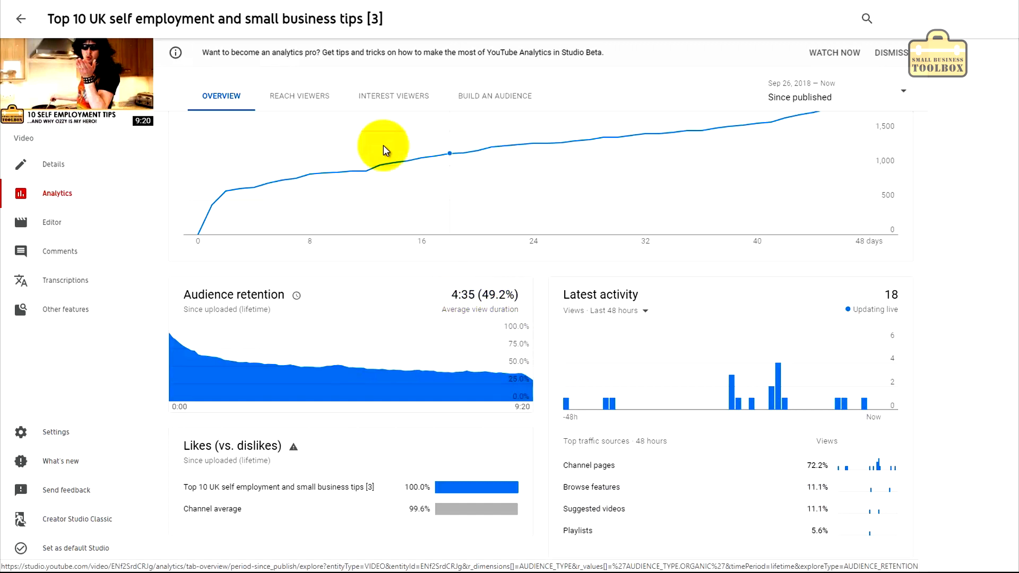
pyautogui.click(14, 1)
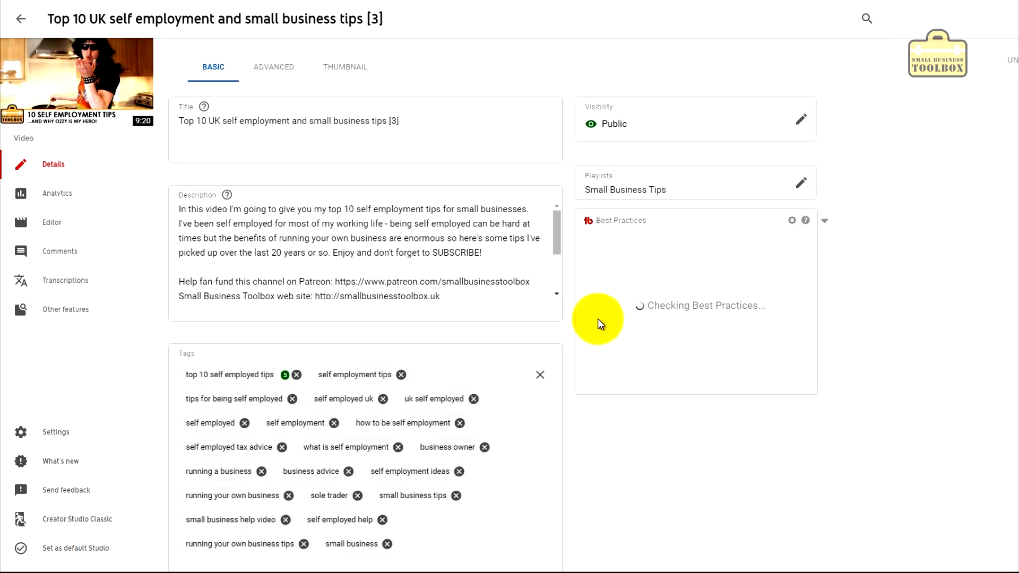
pyautogui.click(49, 1)
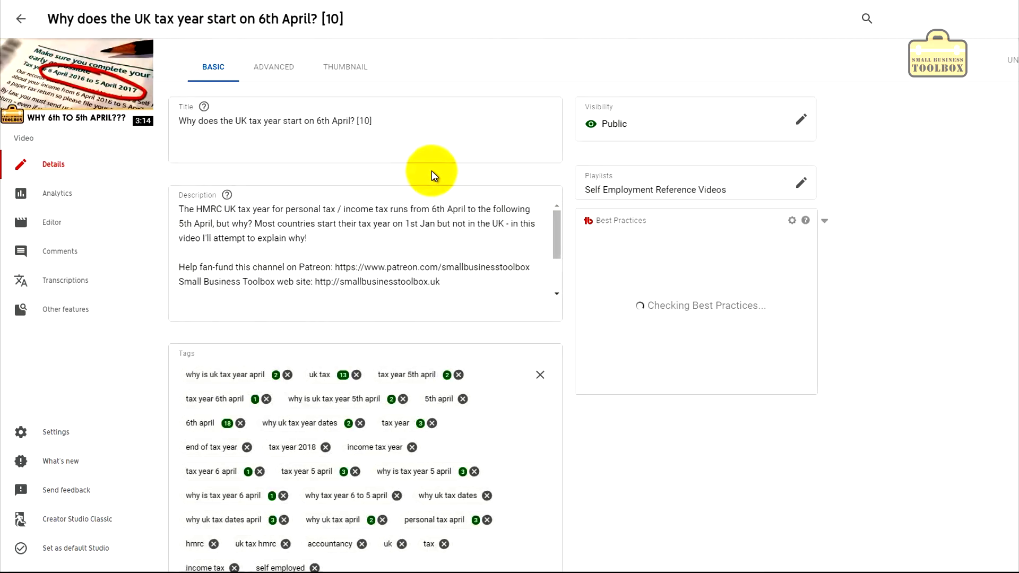
pyautogui.click(50, 1)
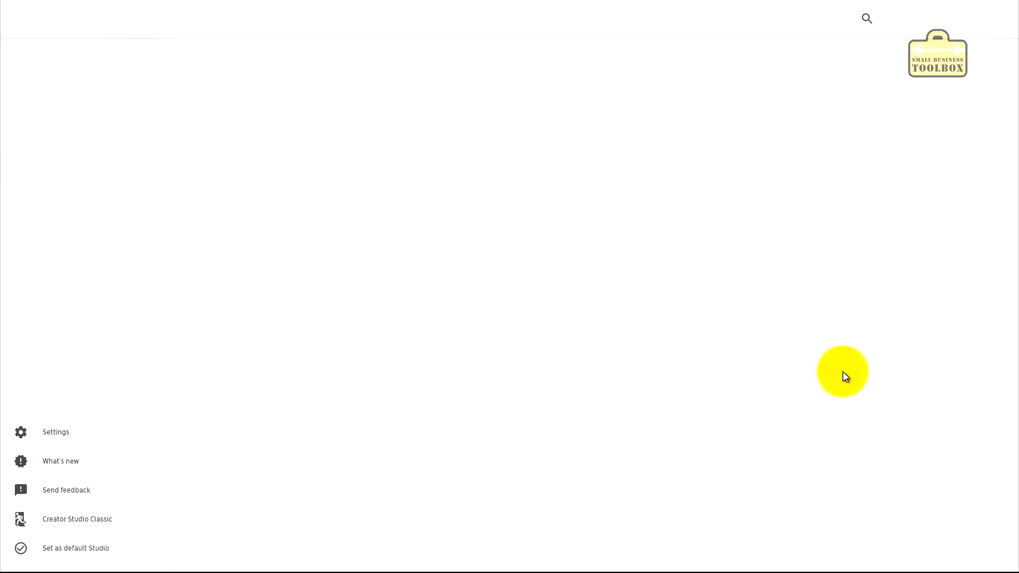
# Step: Compare the view counts of the channel's uploads down to the oldest video, and check the newest upload's visibility
pyautogui.scroll(-5, 754, 440)
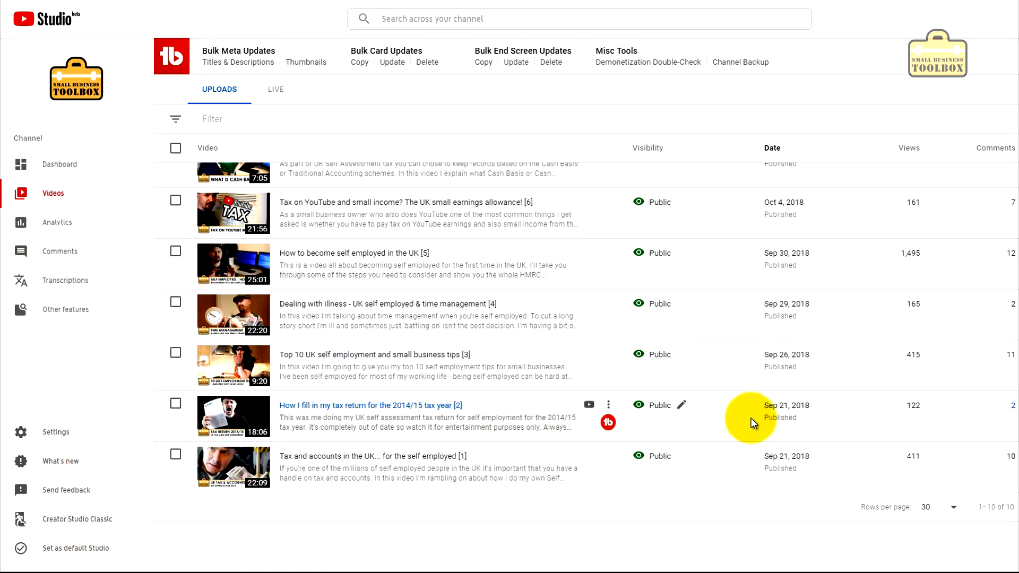
pyautogui.scroll(3, 520, 265)
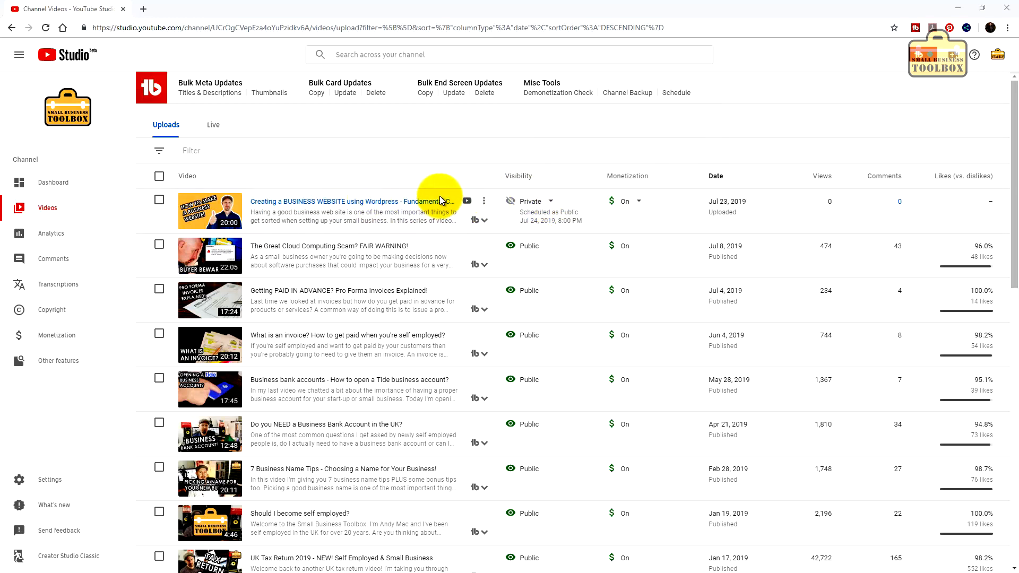
pyautogui.moveTo(532, 202)
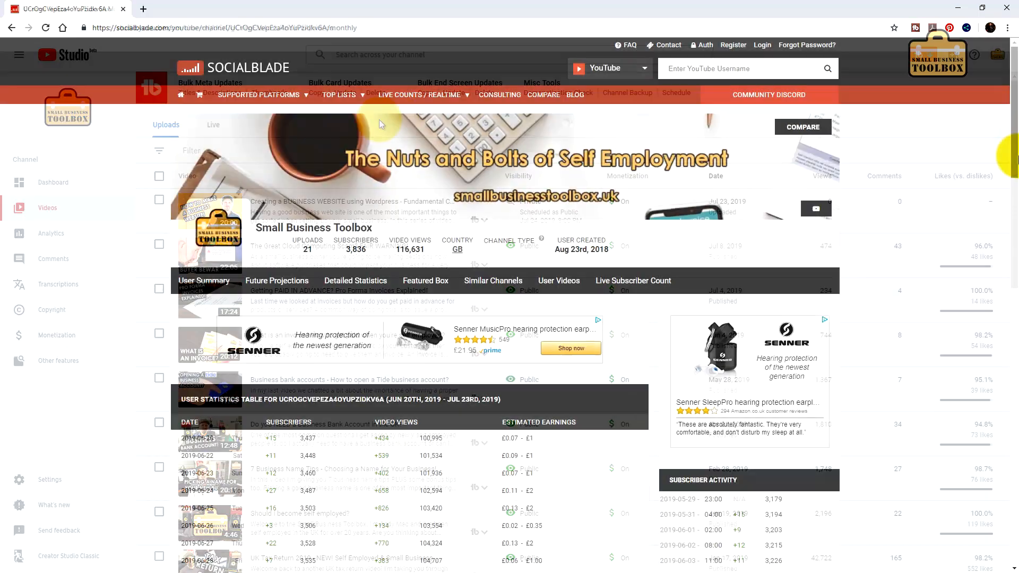
# Step: Look through the channel's daily statistics on Social Blade and inspect where earnings start on the lifetime revenue graph
pyautogui.moveTo(1013, 155); pyautogui.dragTo(974, 399)
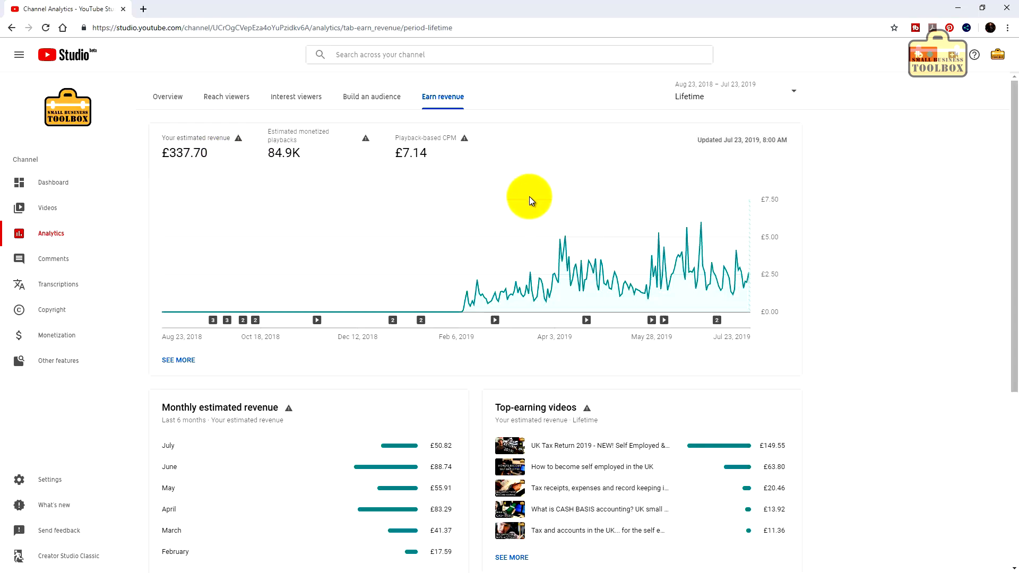
pyautogui.moveTo(463, 313)
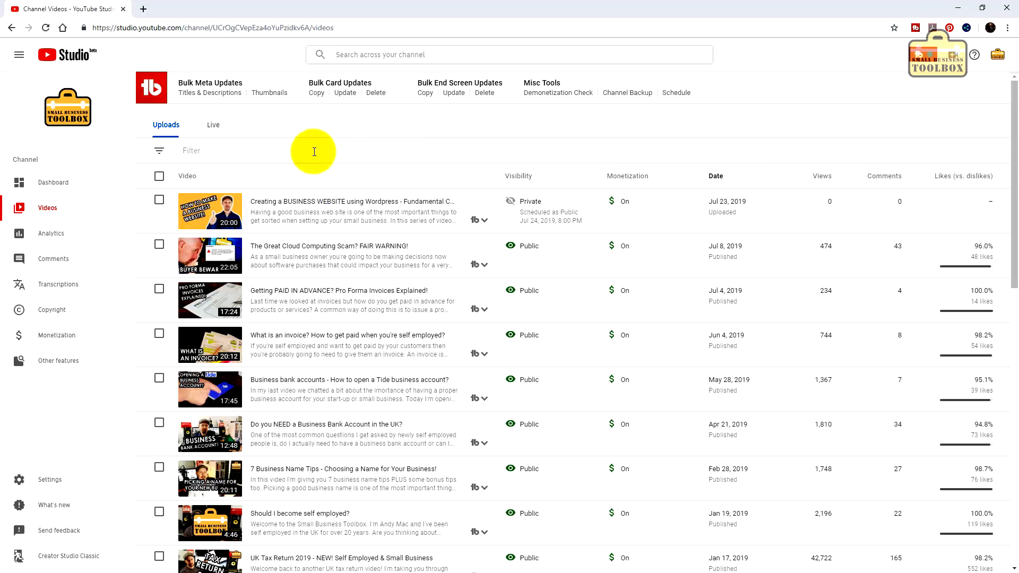
# Step: Set the channel Analytics overview period to Lifetime and examine the views graph along with its published-video markers
pyautogui.click(52, 239)
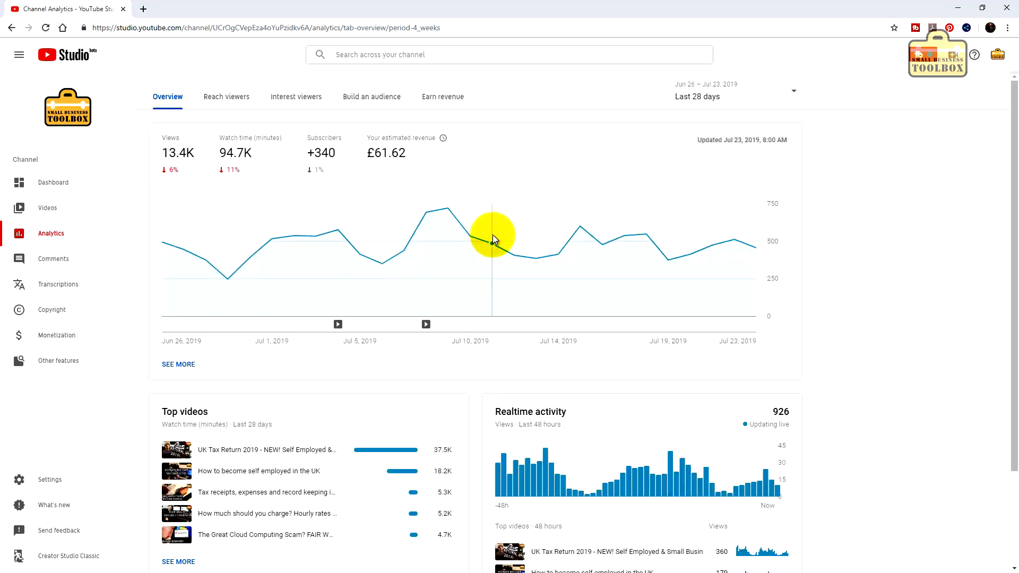
pyautogui.click(732, 104)
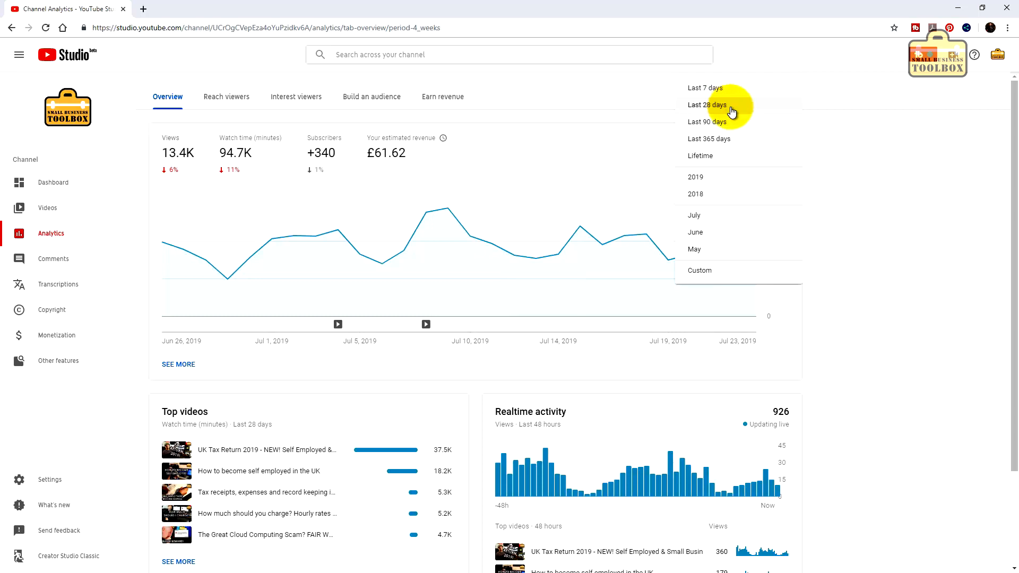
pyautogui.click(723, 154)
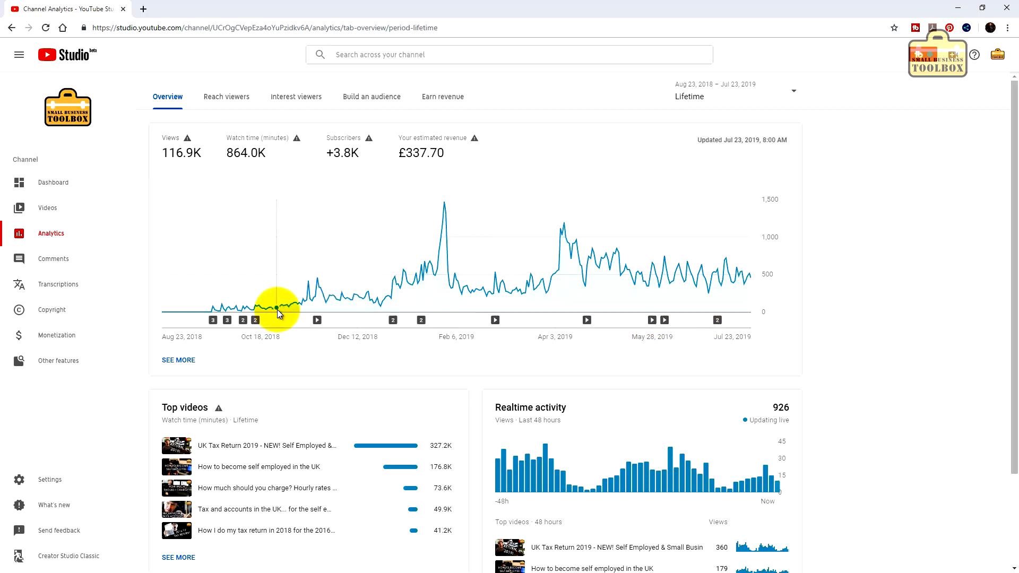
pyautogui.moveTo(276, 310)
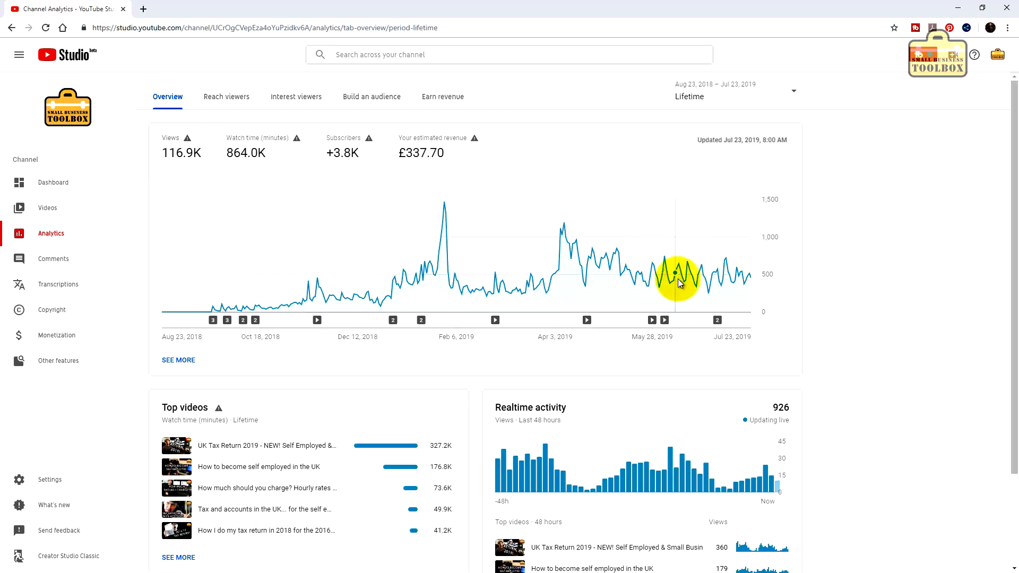
pyautogui.moveTo(652, 322)
pyautogui.moveTo(712, 327)
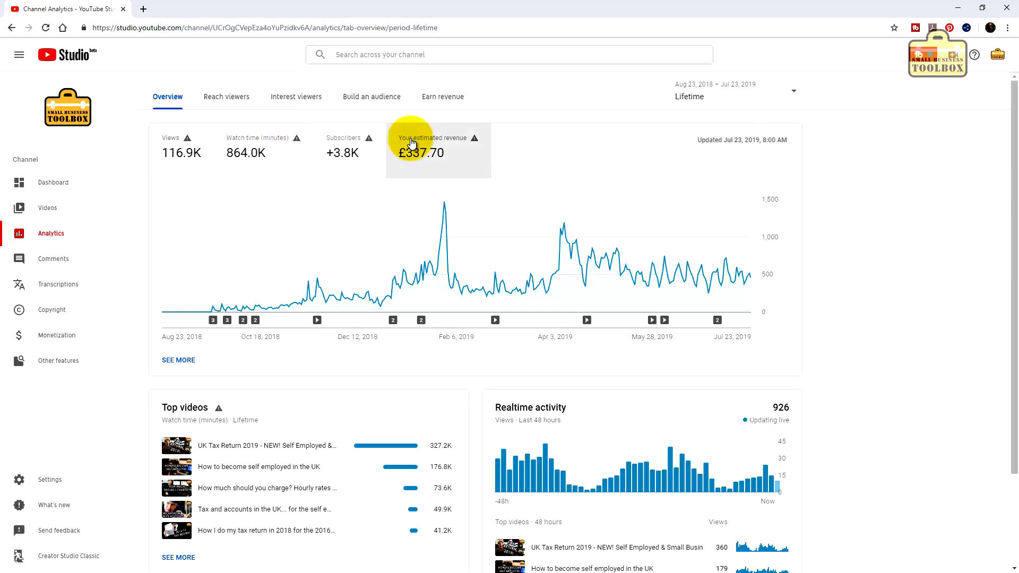
# Step: Review the lifetime Reach viewers analytics, covering traffic sources, impressions and the impressions click-through rate graph
pyautogui.click(226, 96)
pyautogui.scroll(-4, 779, 304)
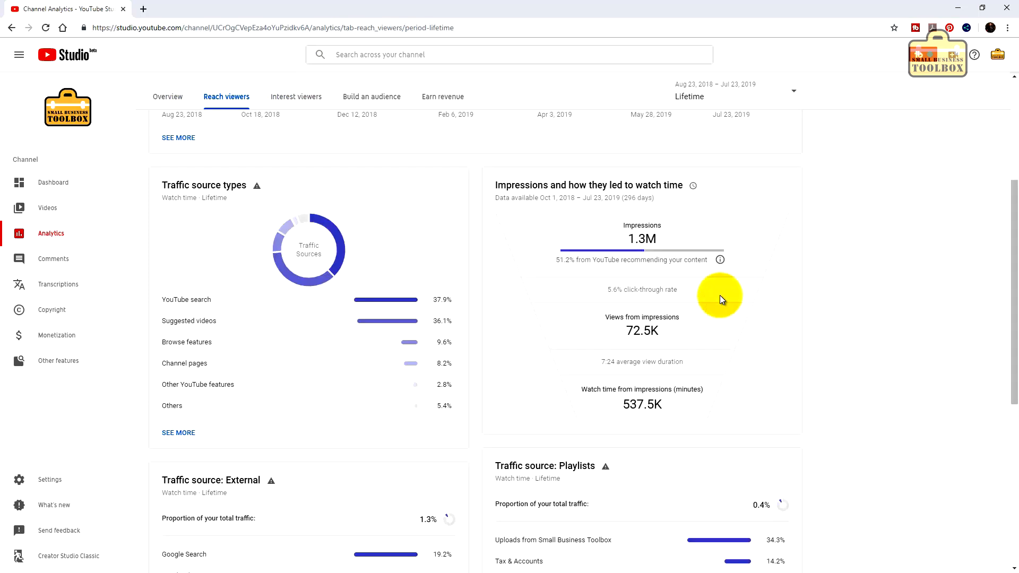
pyautogui.moveTo(622, 290)
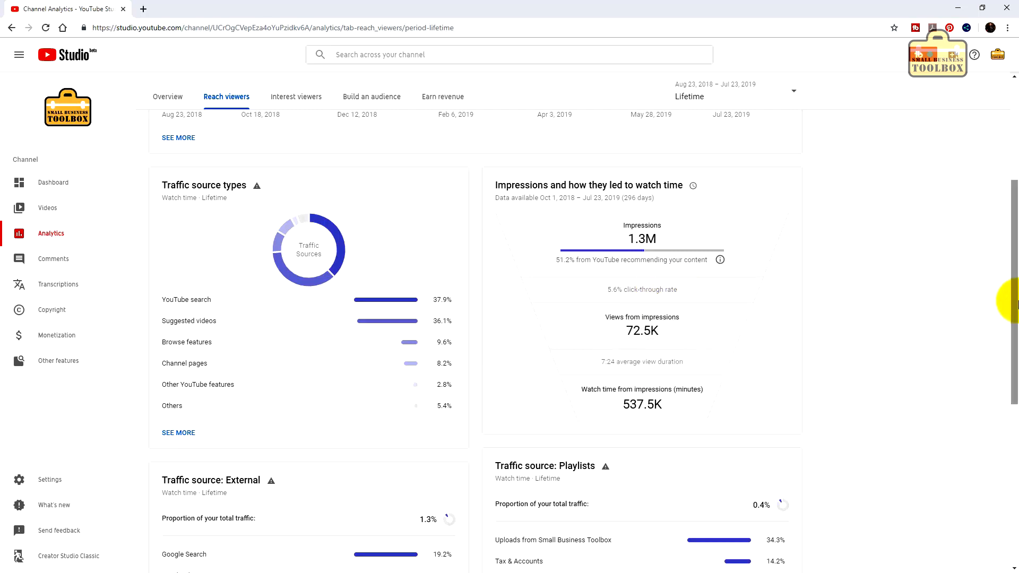
pyautogui.moveTo(1016, 310); pyautogui.dragTo(1017, 197)
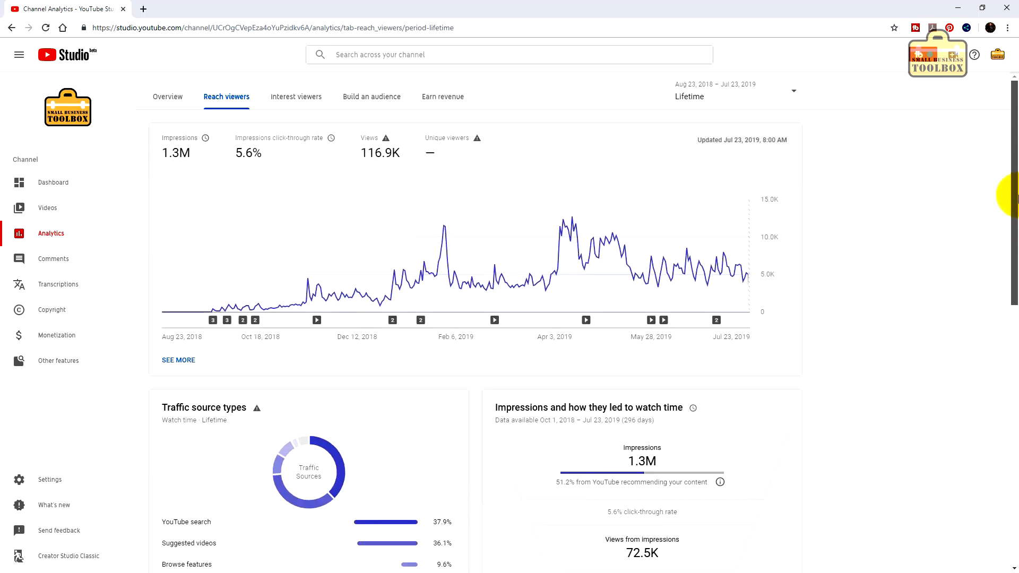
pyautogui.click(265, 156)
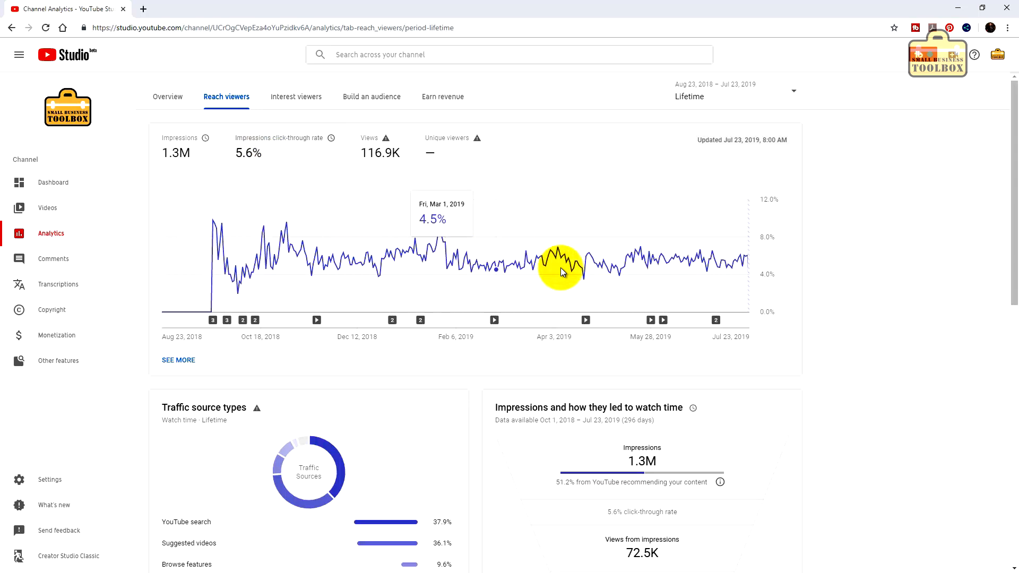
# Step: Examine the Interest viewers average view duration graph and its latest published-video marker, and return to the Overview
pyautogui.click(296, 97)
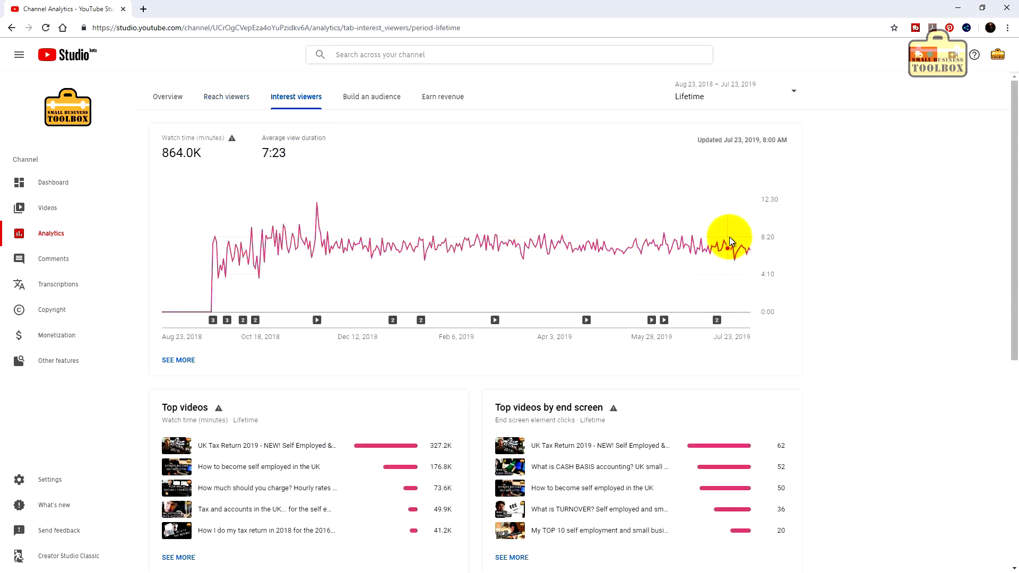
pyautogui.moveTo(742, 246)
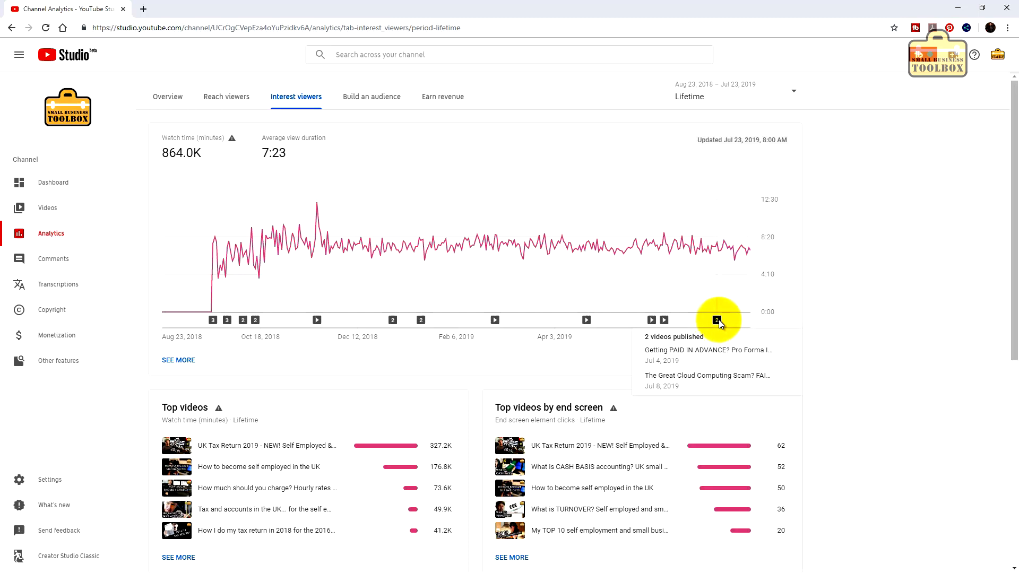
pyautogui.click(169, 96)
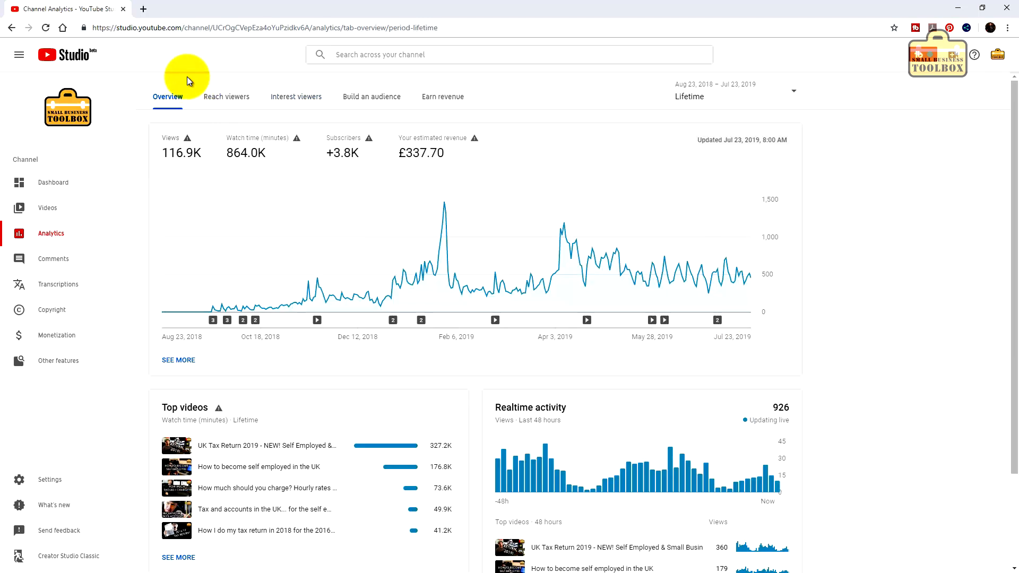
# Step: Find "How to become self employed in the UK" among the channel's videos and examine its lifetime views graph
pyautogui.click(62, 213)
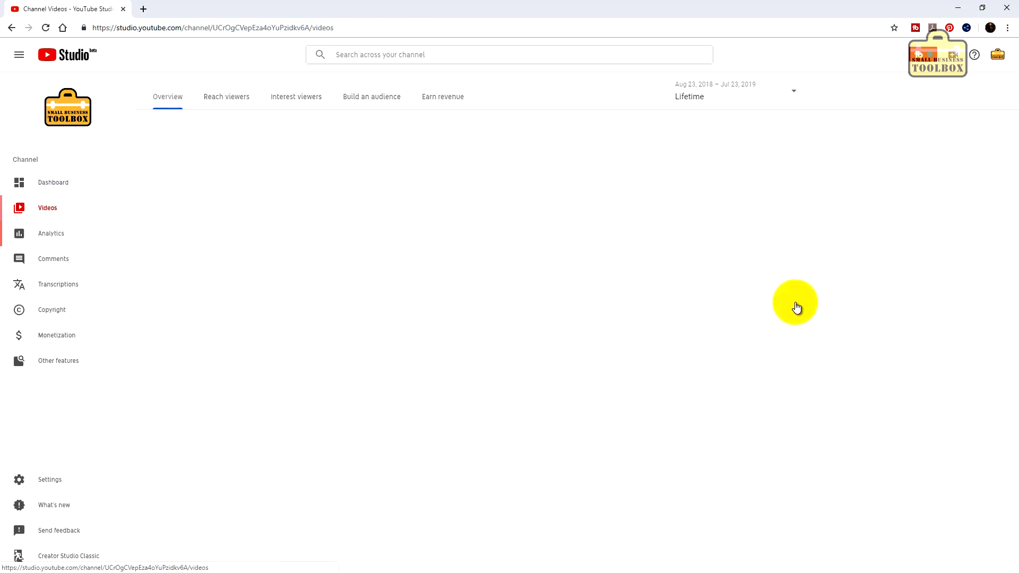
pyautogui.scroll(-10, 828, 330)
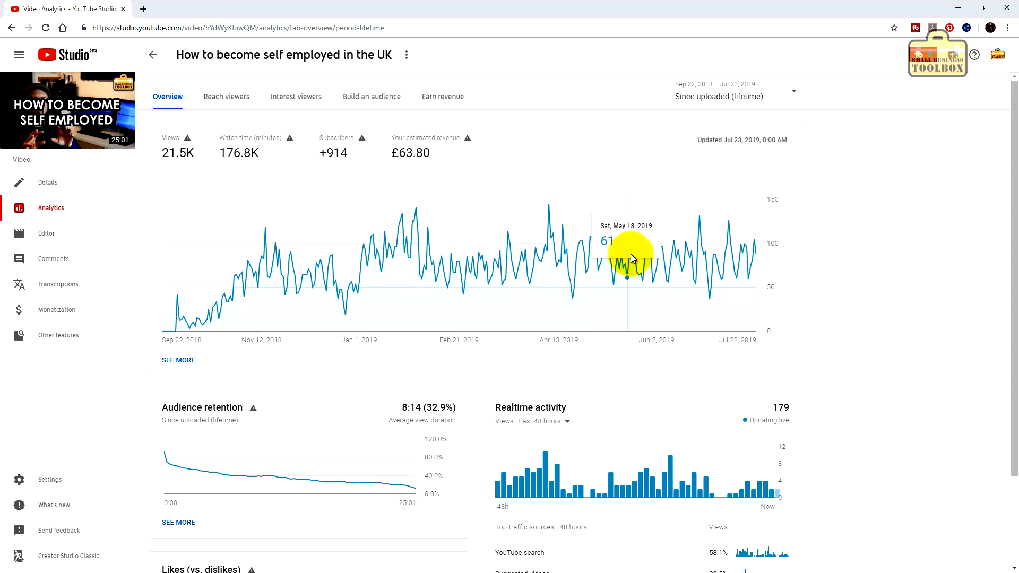
pyautogui.moveTo(98, 130)
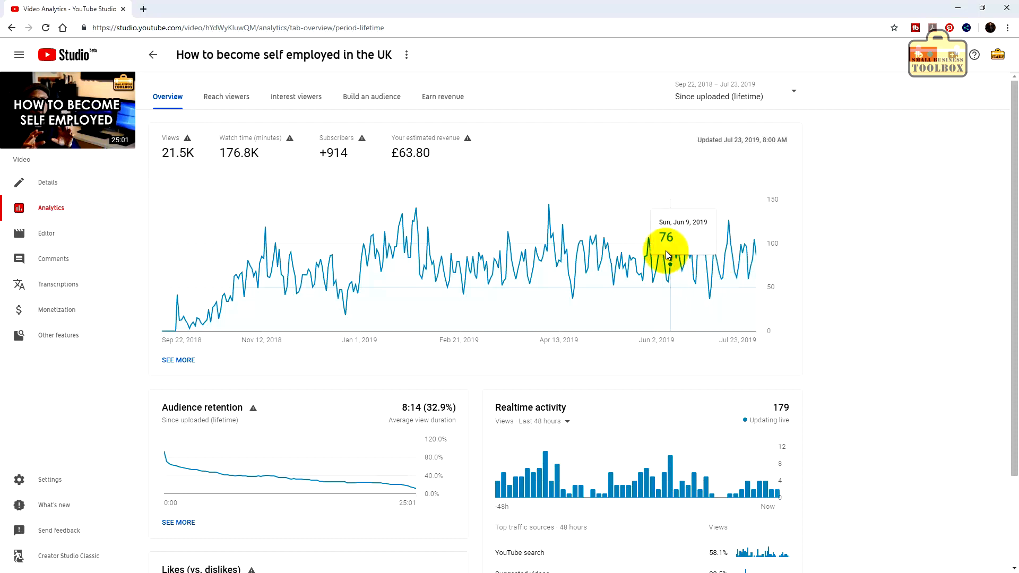
# Step: Examine the video's audience retention, likes versus dislikes, and realtime traffic sources over the last 48 hours
pyautogui.scroll(-1, 845, 279)
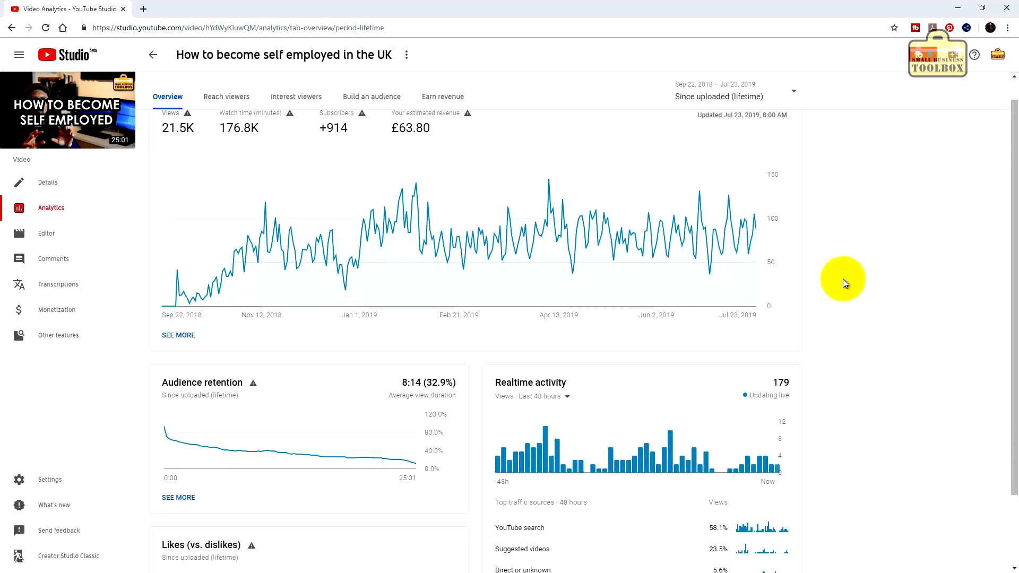
pyautogui.scroll(-2, 843, 279)
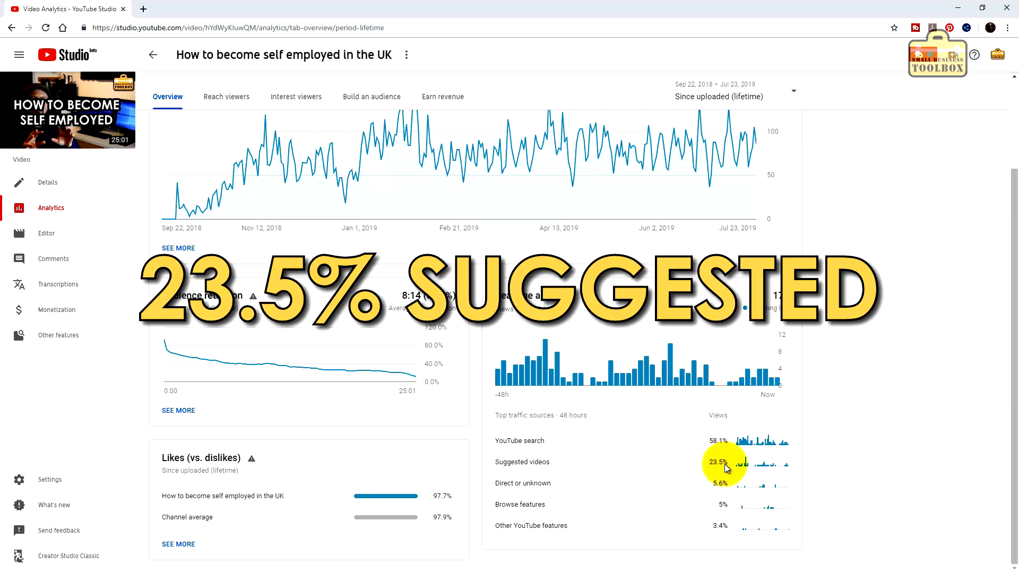
pyautogui.scroll(1, 718, 467)
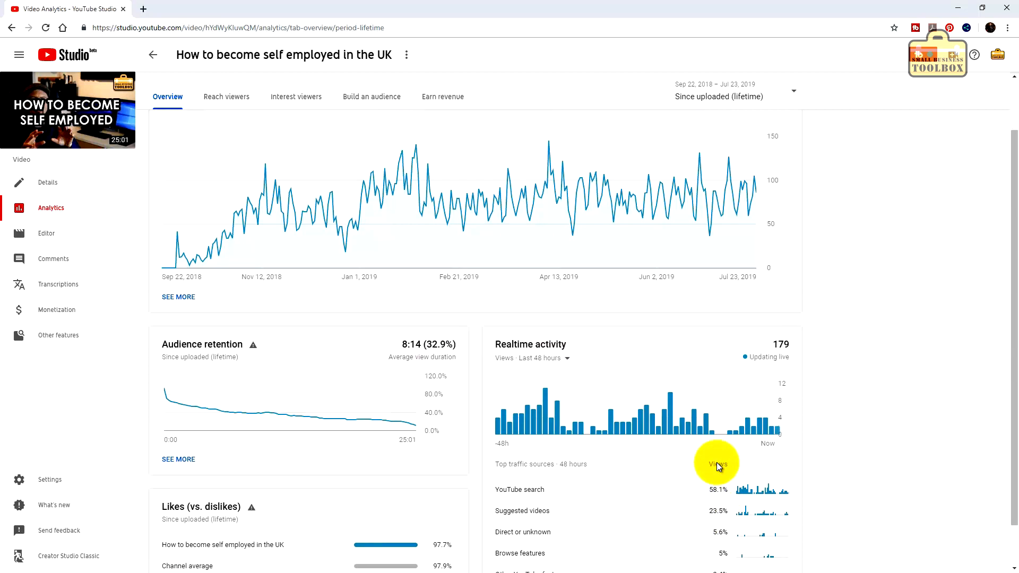
pyautogui.scroll(1, 717, 465)
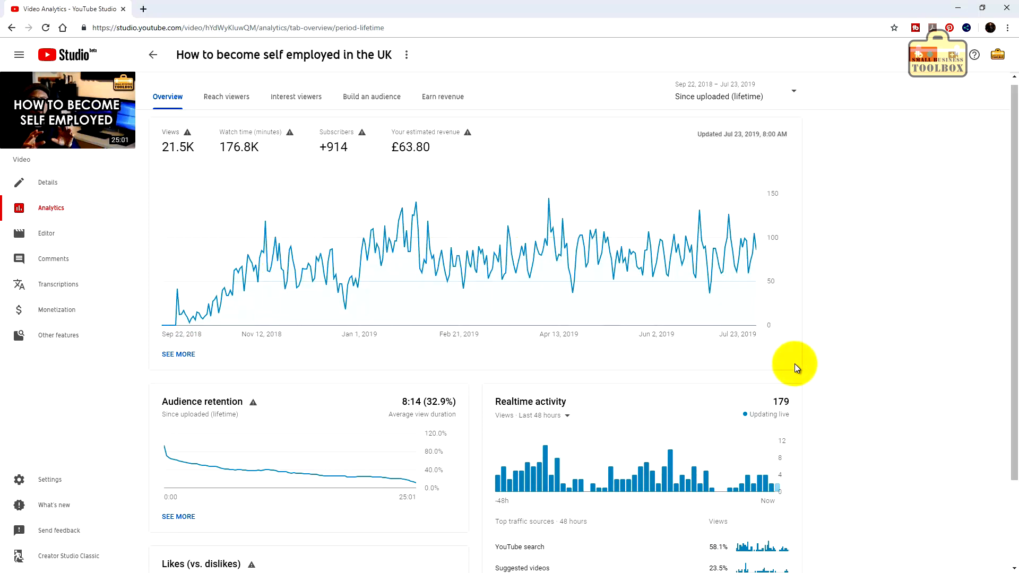
pyautogui.scroll(-2, 814, 341)
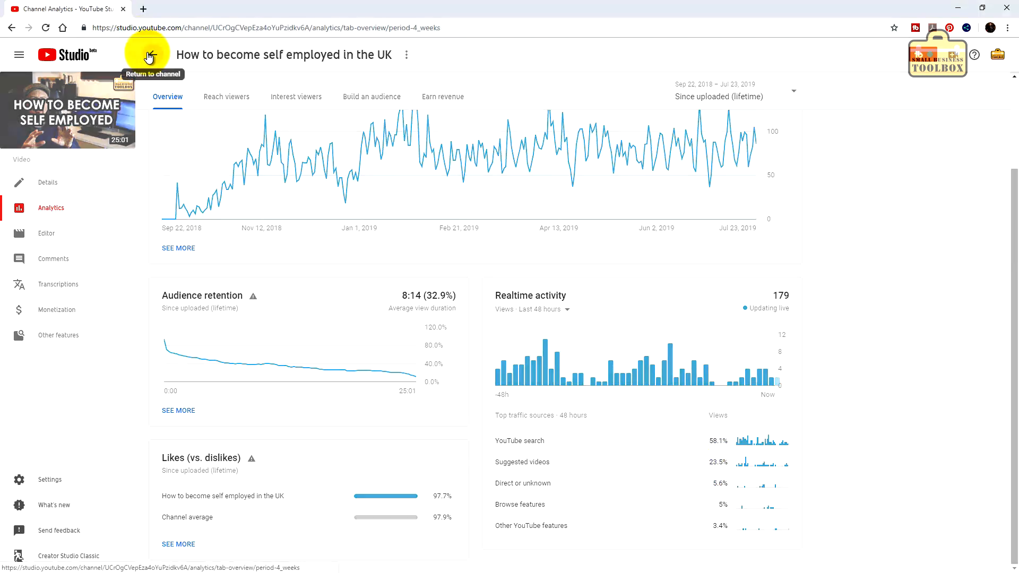
# Step: Return to the channel analytics and examine the since-published views graph of "UK Tax Return 2019 - NEW! Self Employed & Small Business"
pyautogui.click(154, 55)
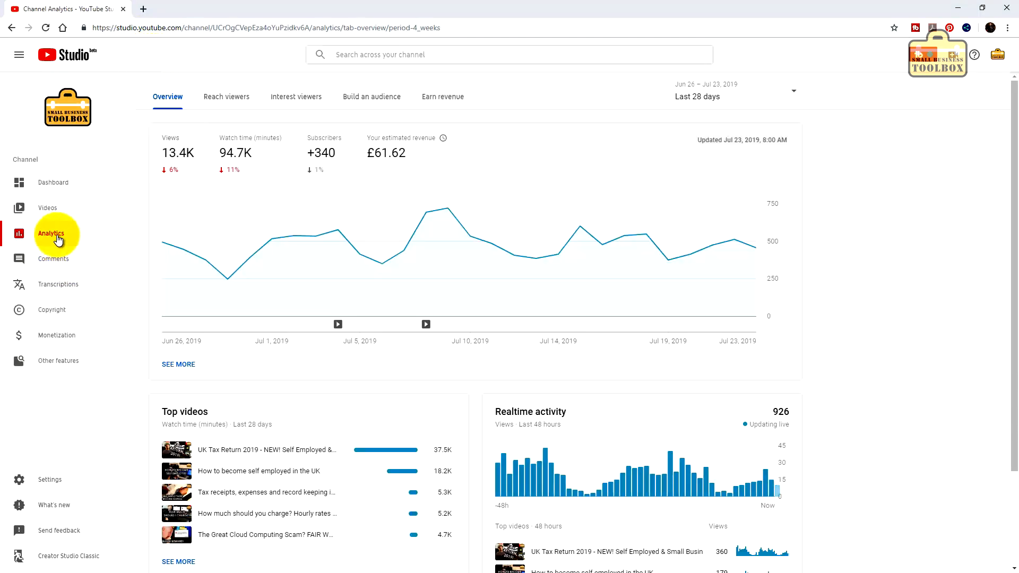
pyautogui.scroll(-3, 875, 329)
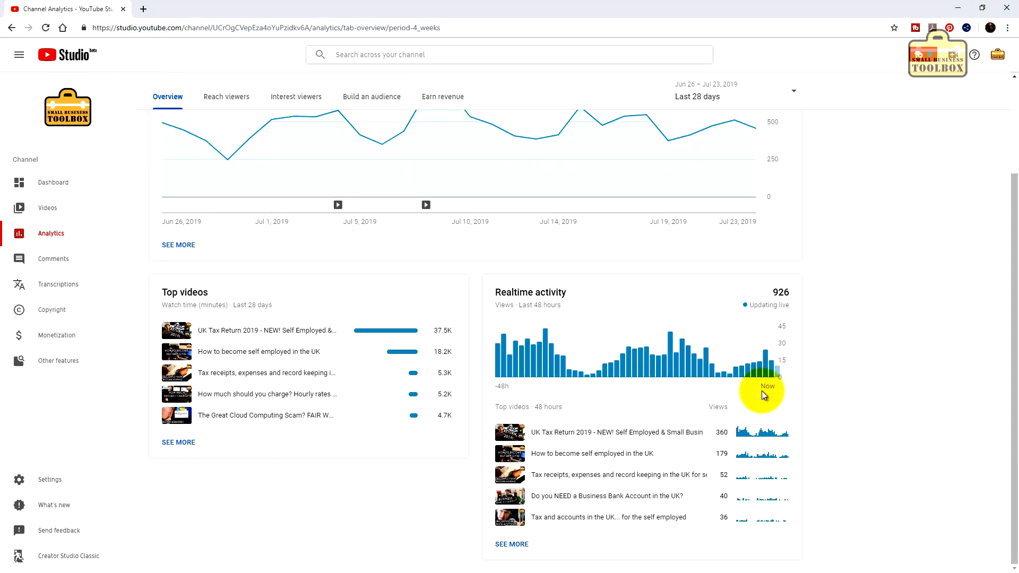
pyautogui.click(597, 434)
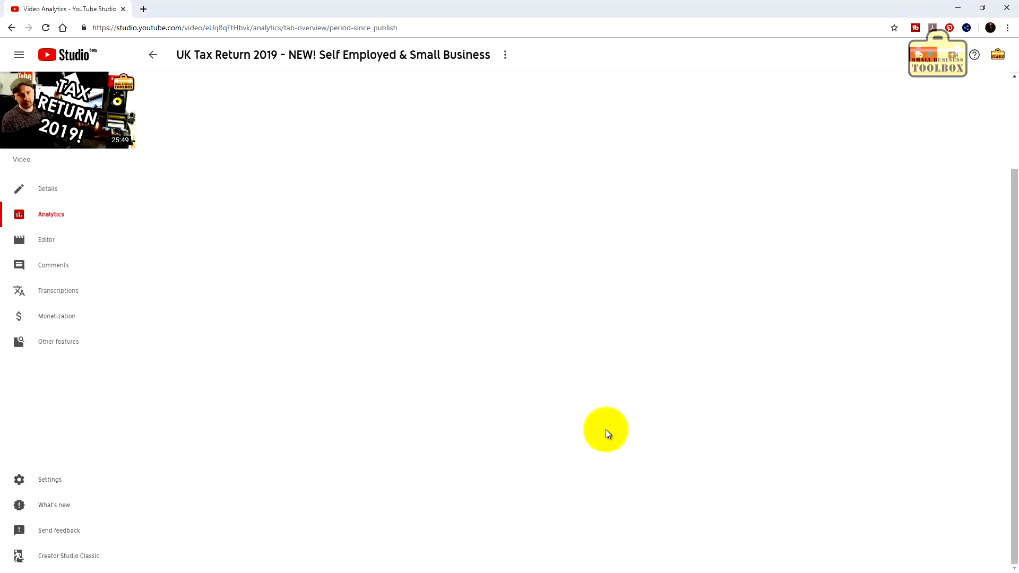
pyautogui.scroll(3, 814, 276)
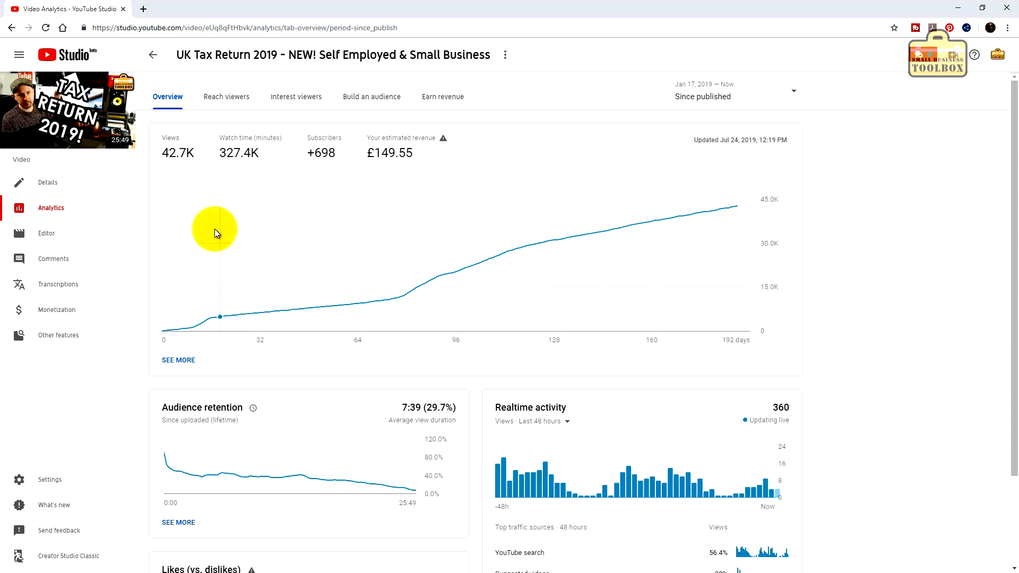
# Step: Set the visibility of the video "Creating a BUSINESS WEBSITE using Wordpress - Fundamental Concepts! (part 1)" to Public and save the change
pyautogui.click(152, 56)
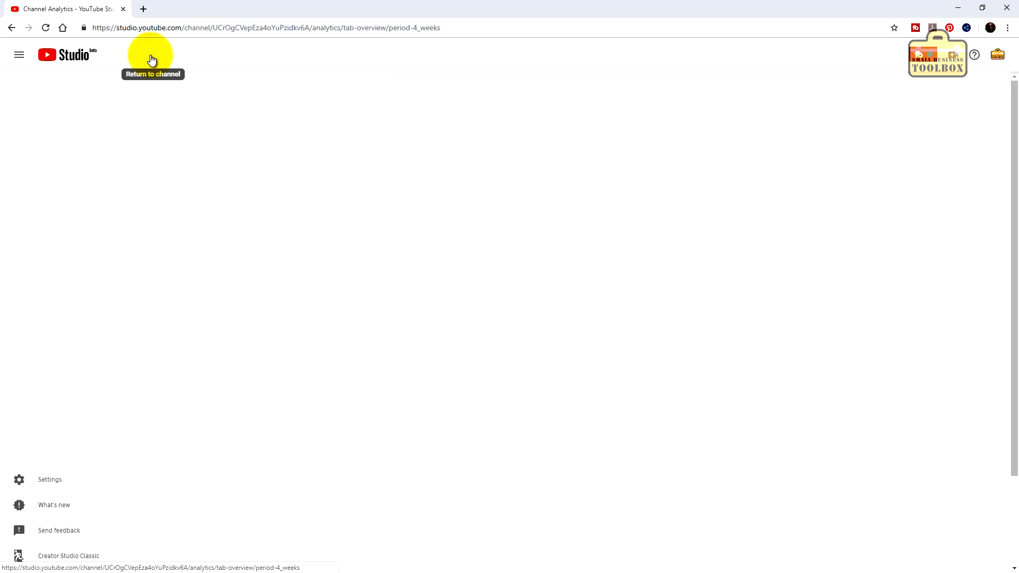
pyautogui.click(54, 207)
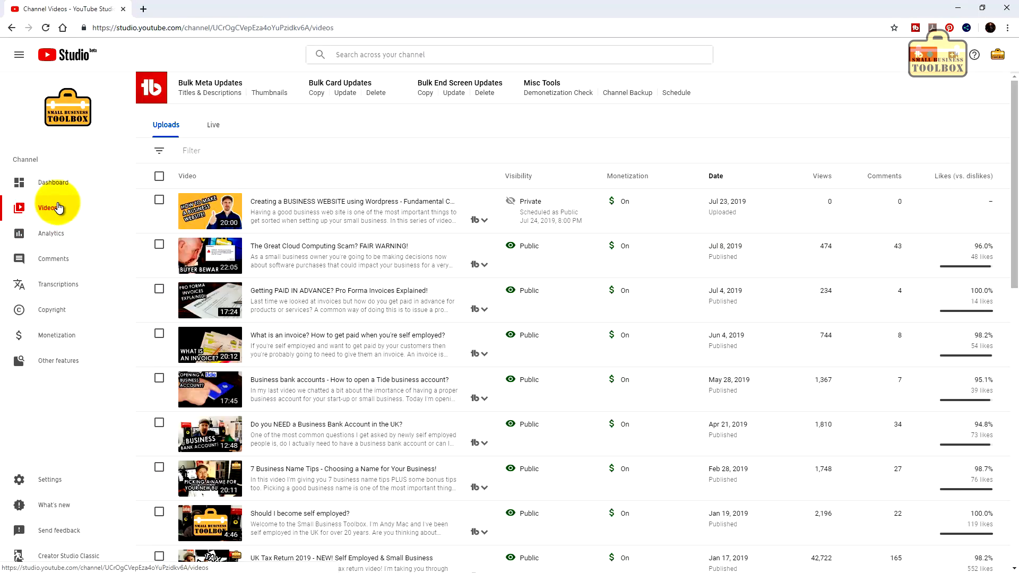
pyautogui.click(350, 203)
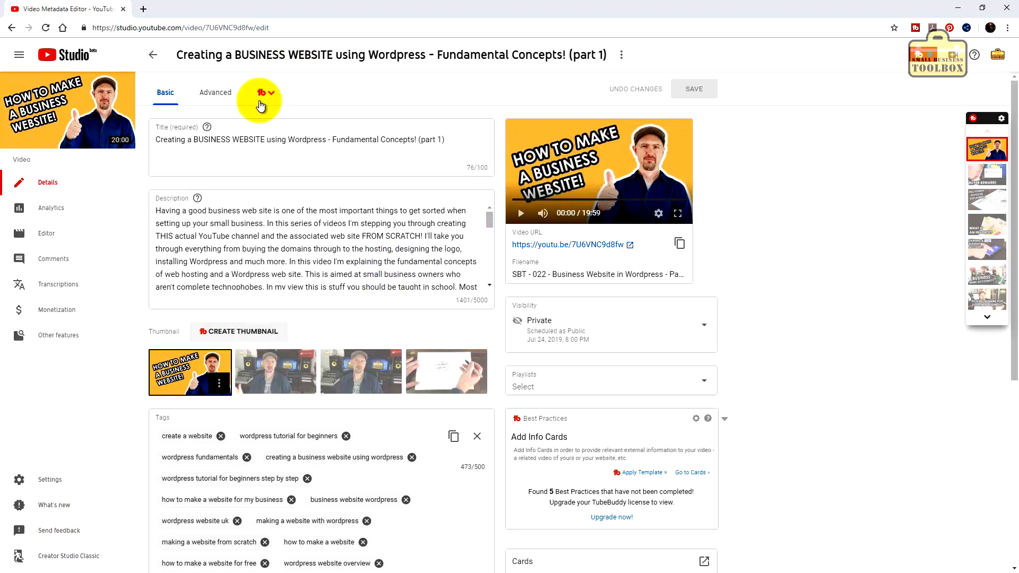
pyautogui.click(704, 325)
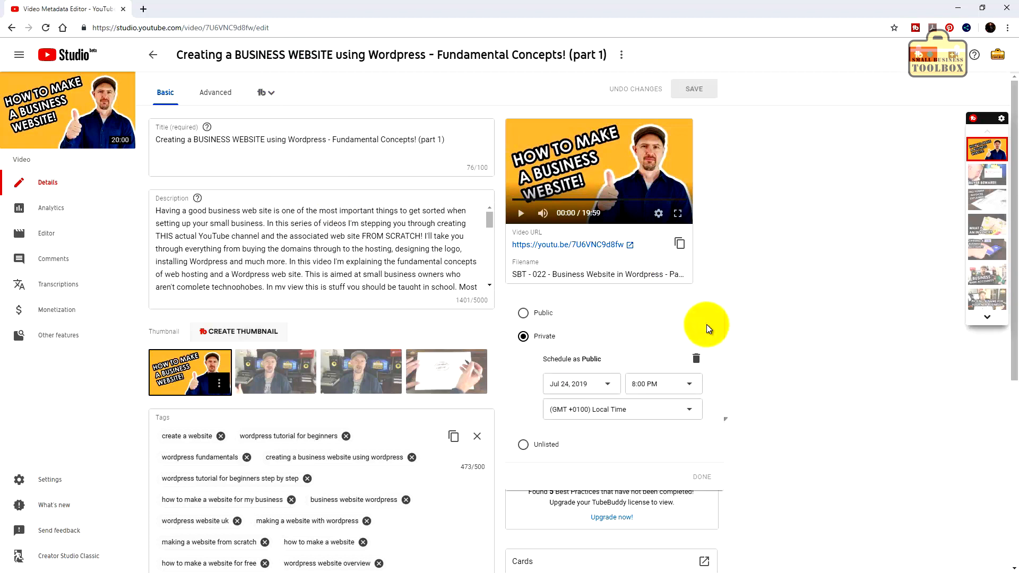
pyautogui.click(523, 314)
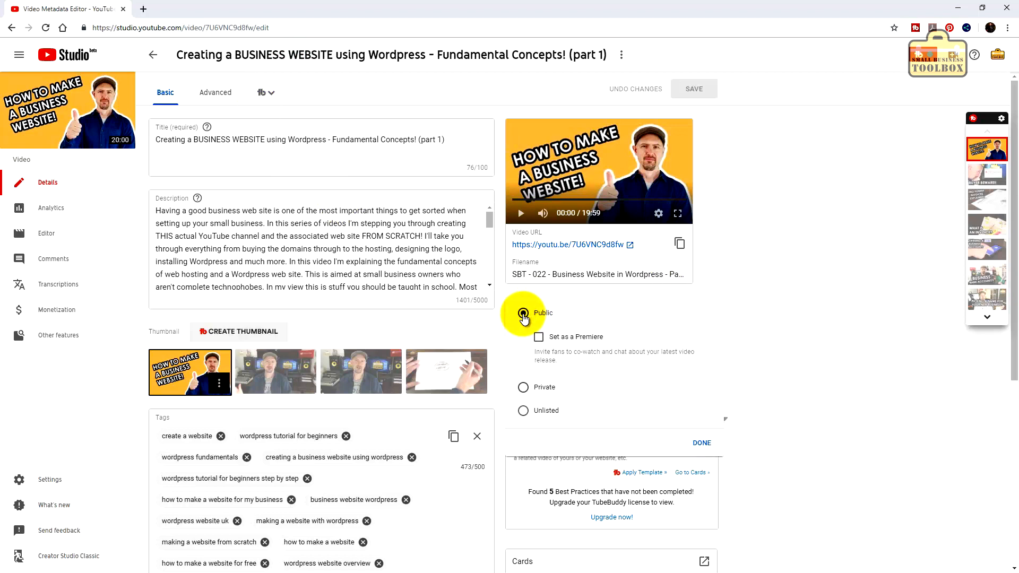
pyautogui.click(702, 444)
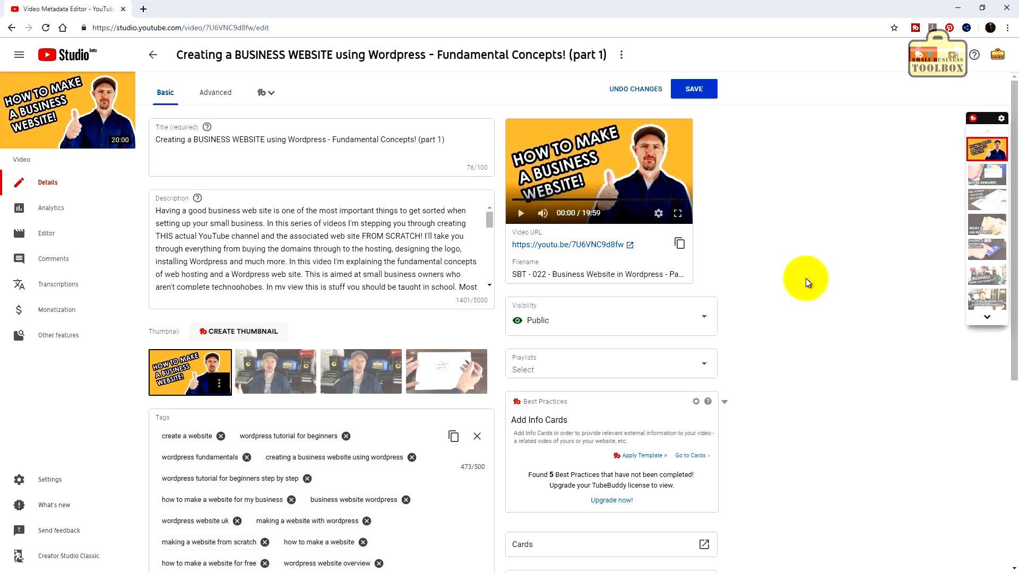
pyautogui.click(687, 89)
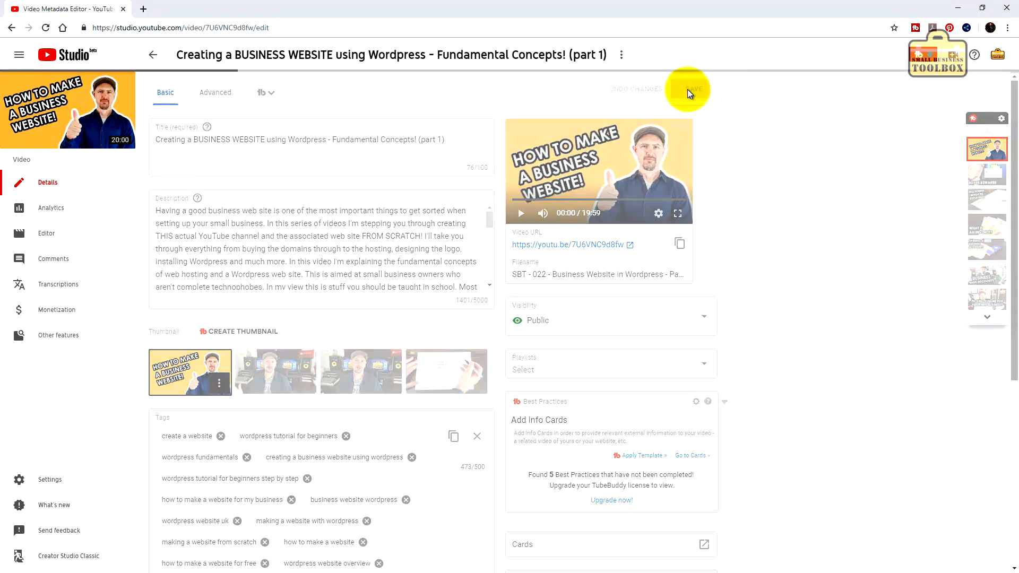
# Step: Reopen the Wordpress video's details, reload the page and check the tags for search rankings
pyautogui.click(349, 202)
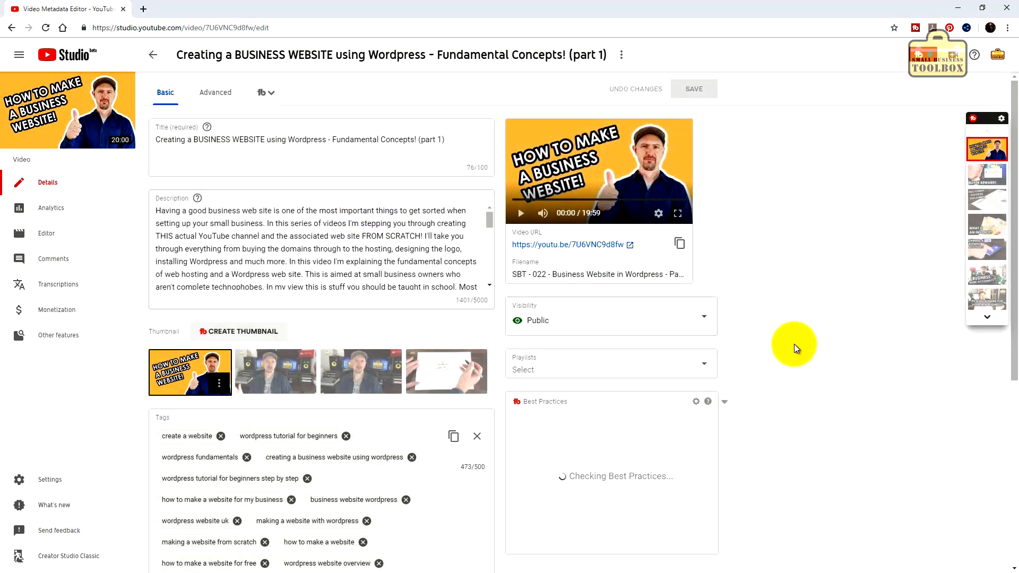
pyautogui.scroll(-3, 795, 344)
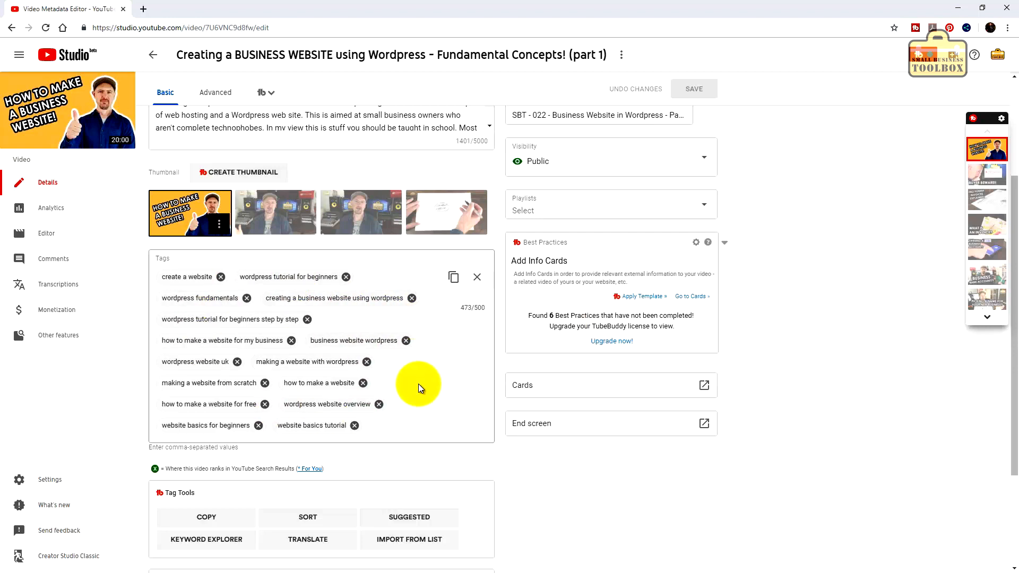
pyautogui.press('F5')
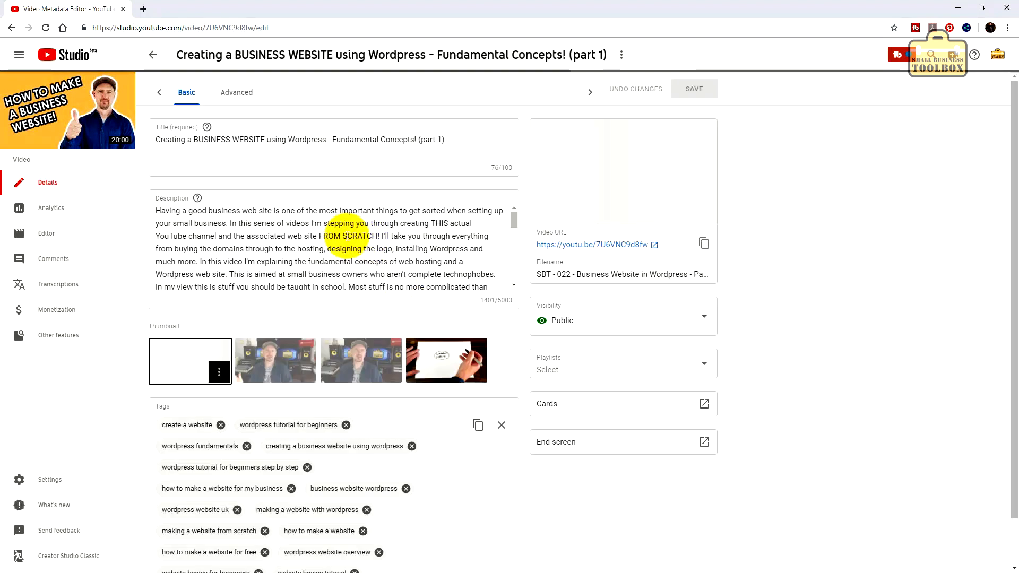
pyautogui.scroll(-3, 382, 431)
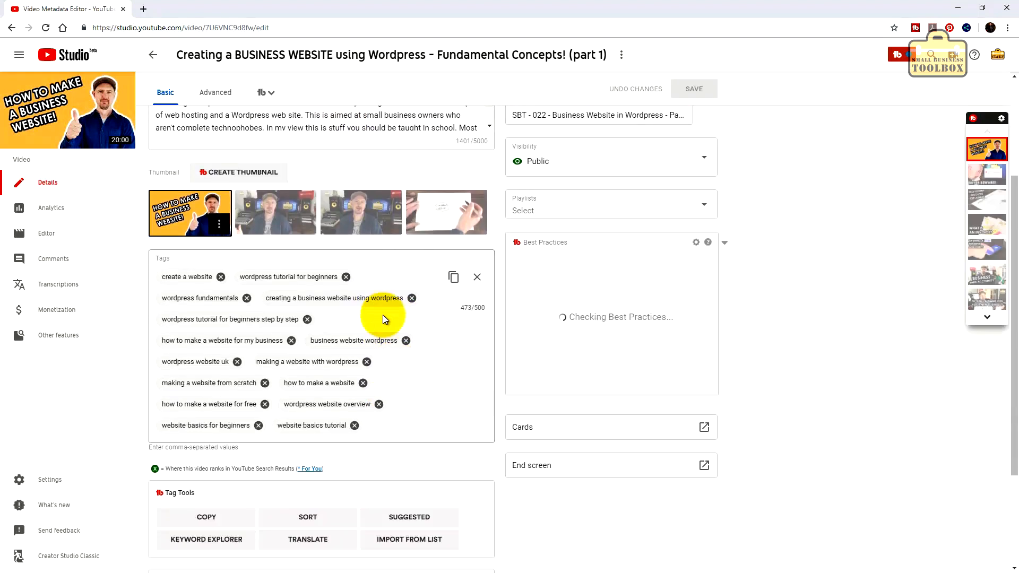
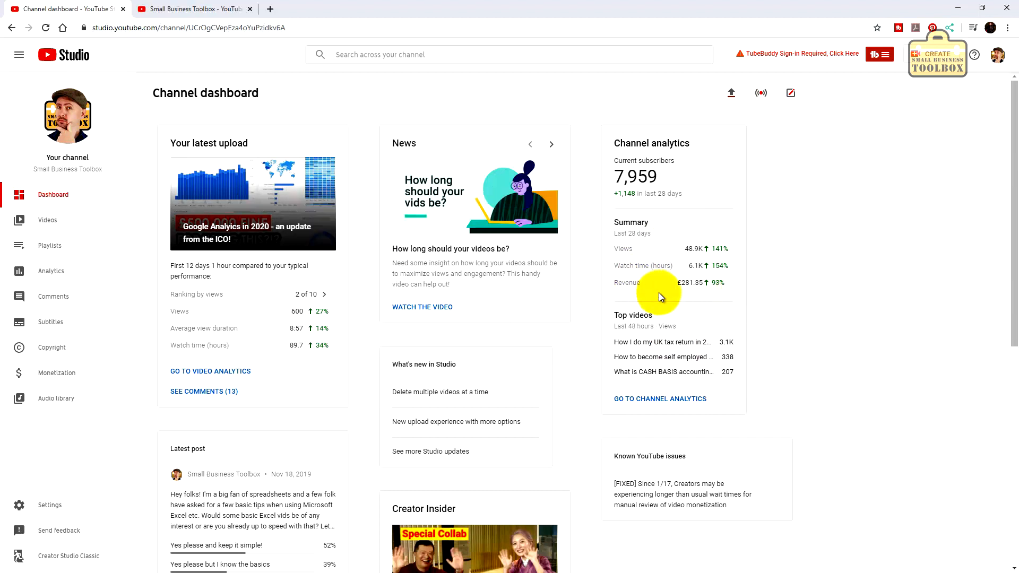
# Step: Open the channel analytics from the dashboard, set the period to Lifetime and examine the latest part of the views graph
pyautogui.click(671, 287)
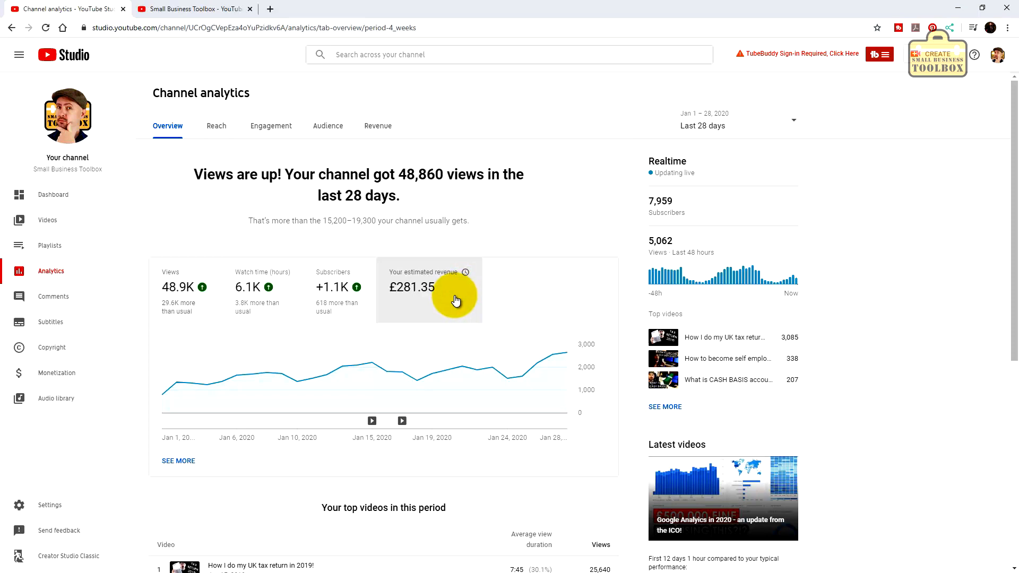
pyautogui.click(711, 125)
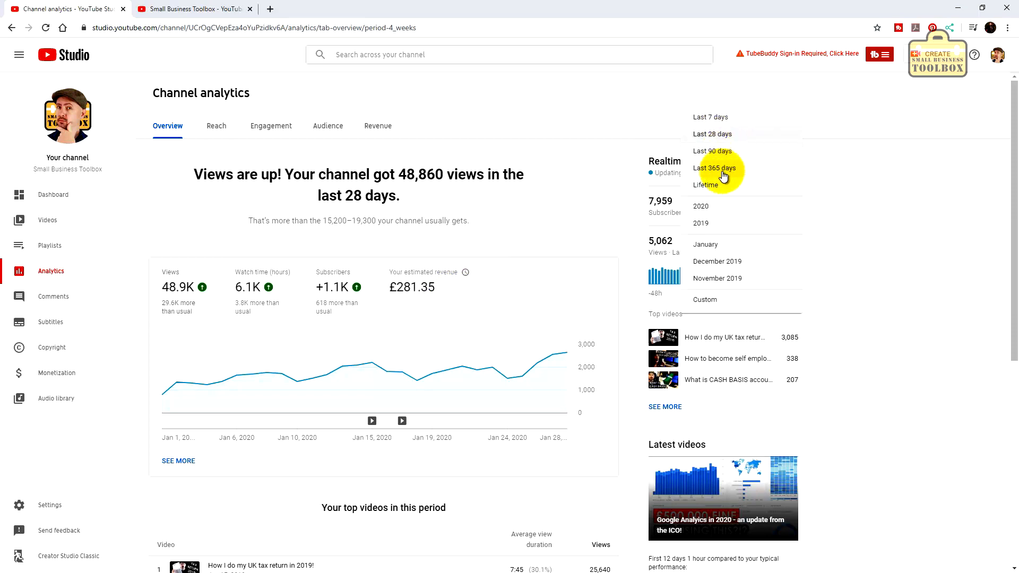
pyautogui.click(718, 191)
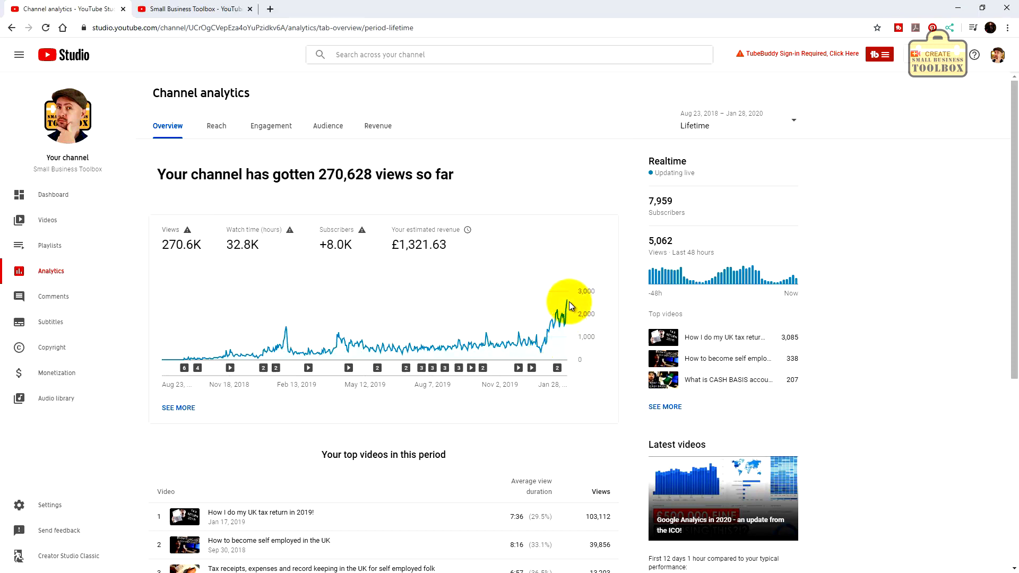
pyautogui.moveTo(568, 302)
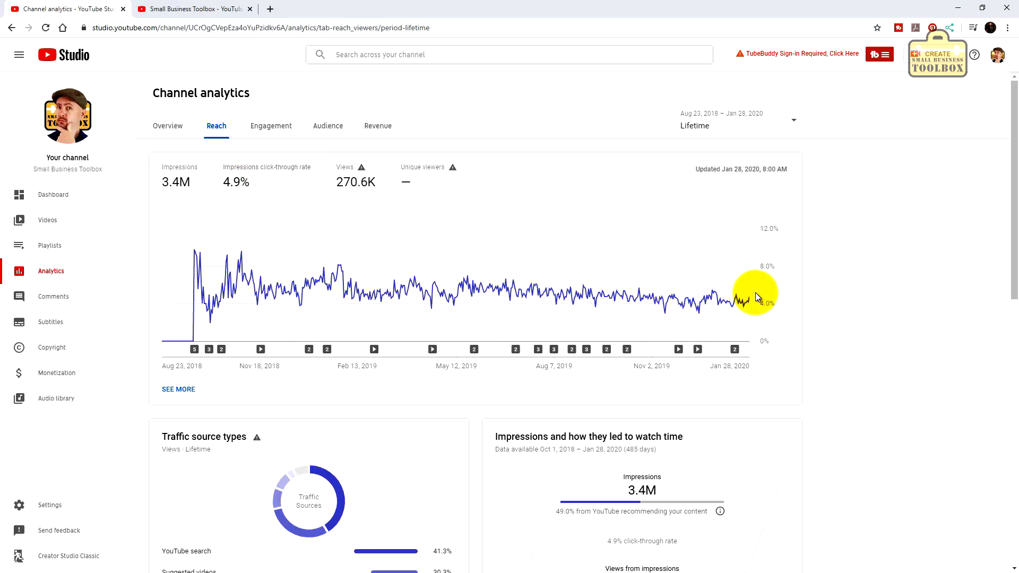
# Step: Examine the channel's lifetime impressions click-through rate in Reach and its average view duration in Engagement
pyautogui.moveTo(634, 301)
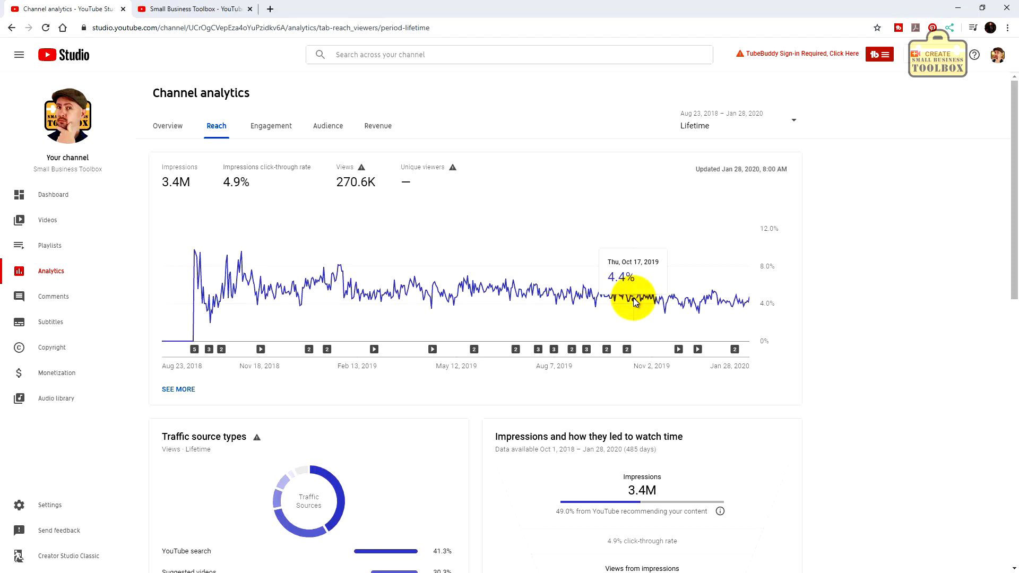
pyautogui.click(270, 126)
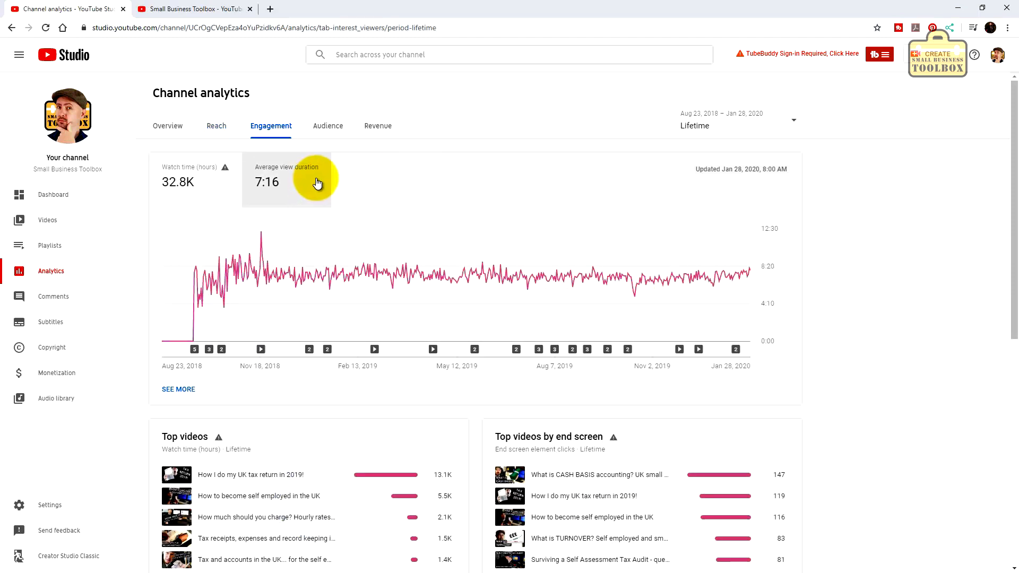
pyautogui.moveTo(318, 170)
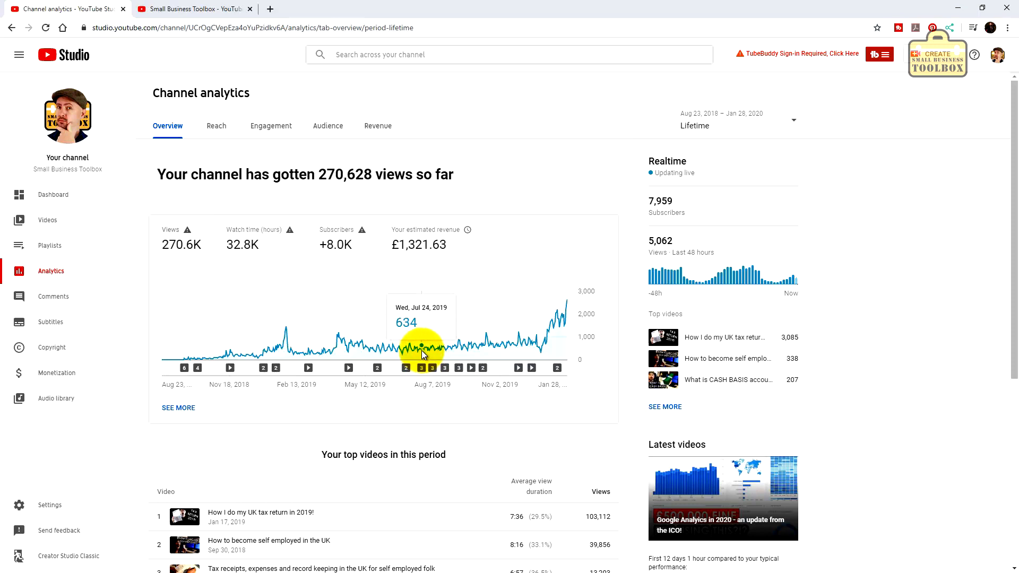
# Step: Inspect the published-video markers for January, April and July 2019 on the lifetime overview's views graph
pyautogui.moveTo(273, 372)
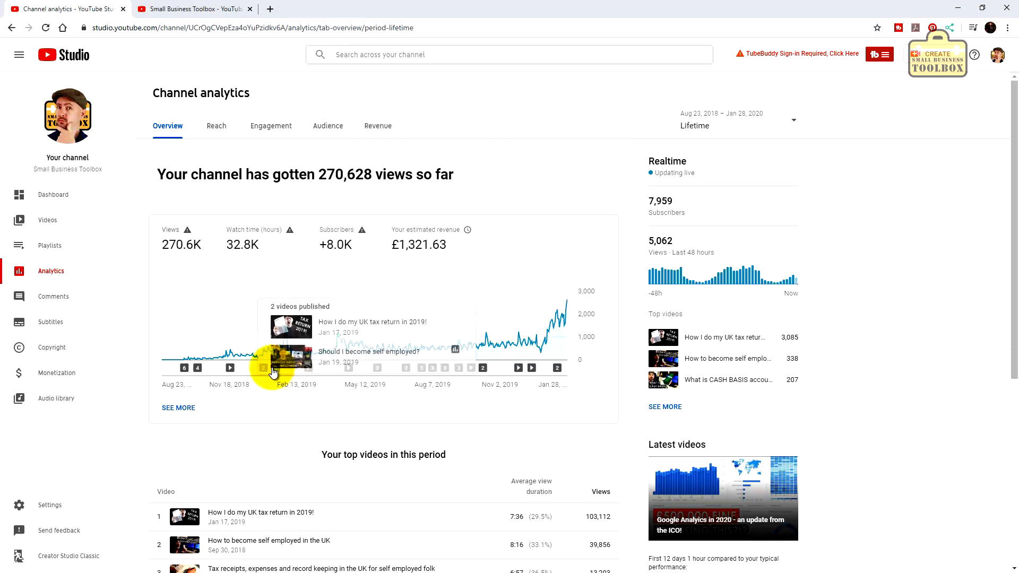
pyautogui.moveTo(352, 366)
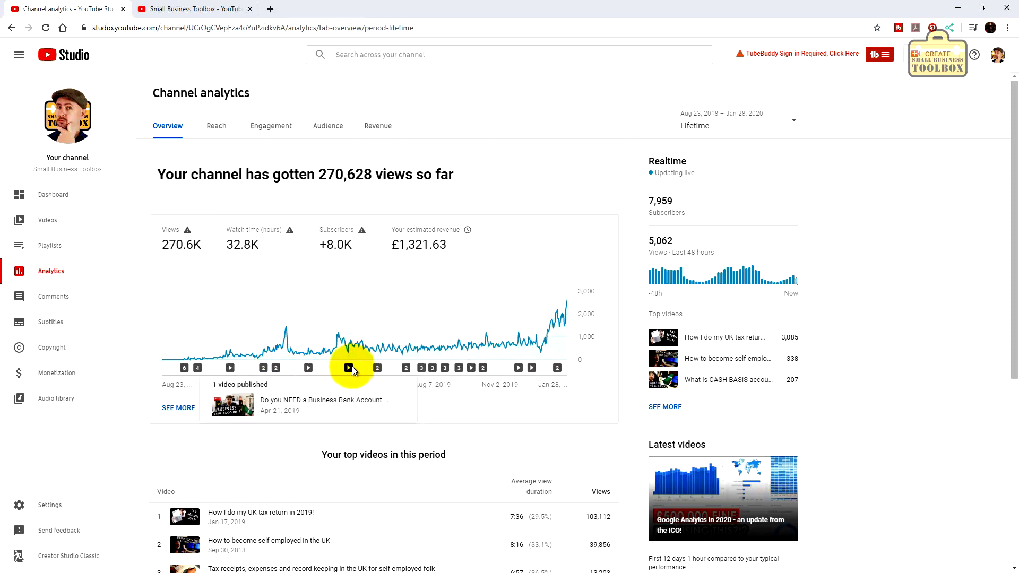
pyautogui.moveTo(414, 369)
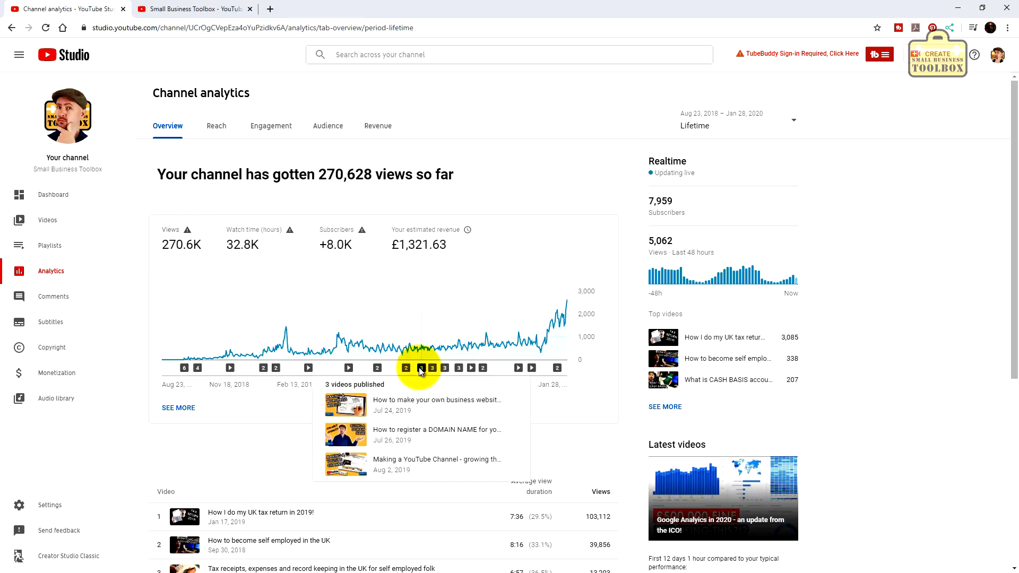
pyautogui.moveTo(420, 348)
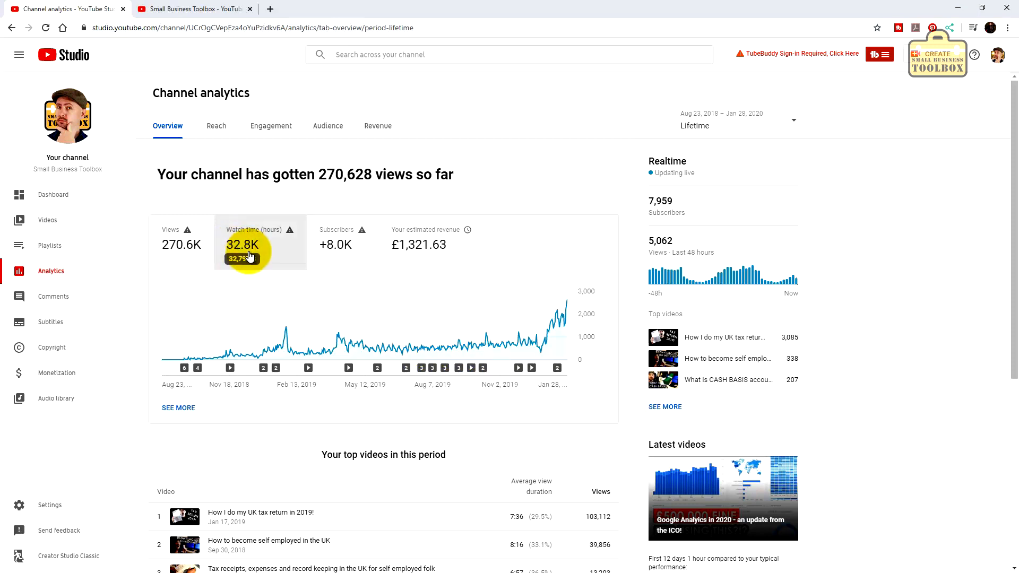
# Step: Compare the channel's lifetime graphs for watch time, subscribers and impressions click-through rate
pyautogui.click(229, 244)
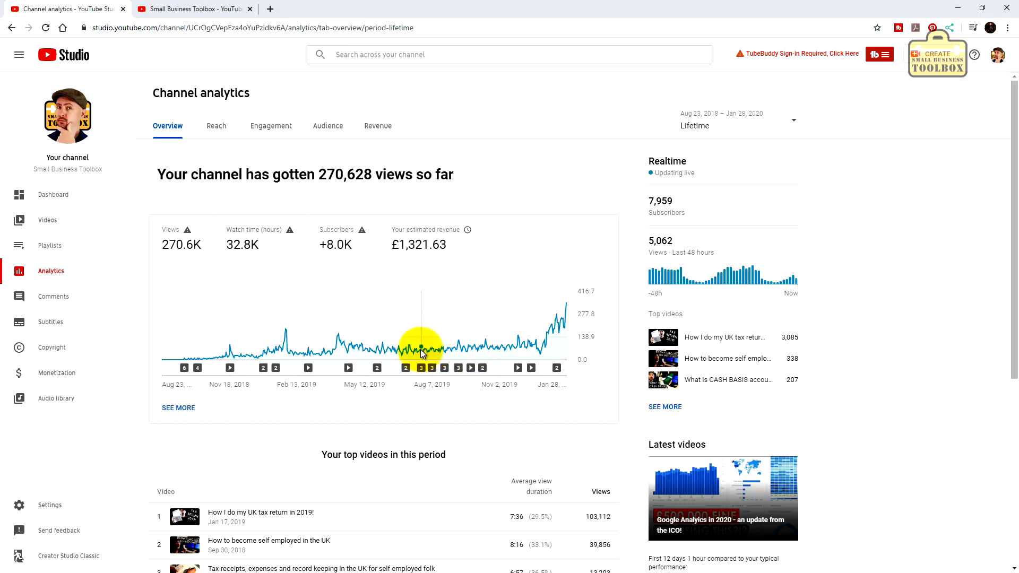
pyautogui.click(348, 257)
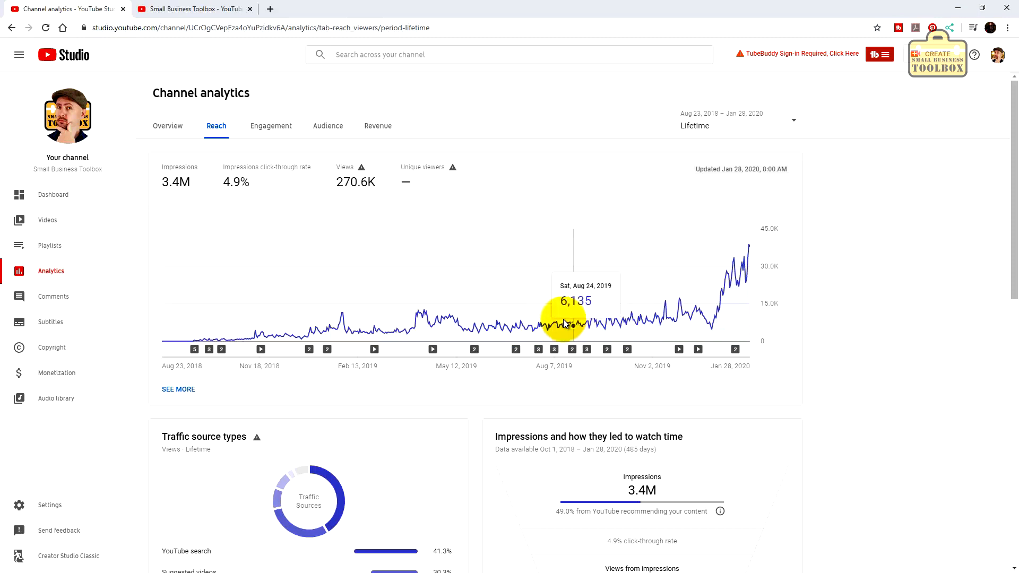
pyautogui.click(293, 167)
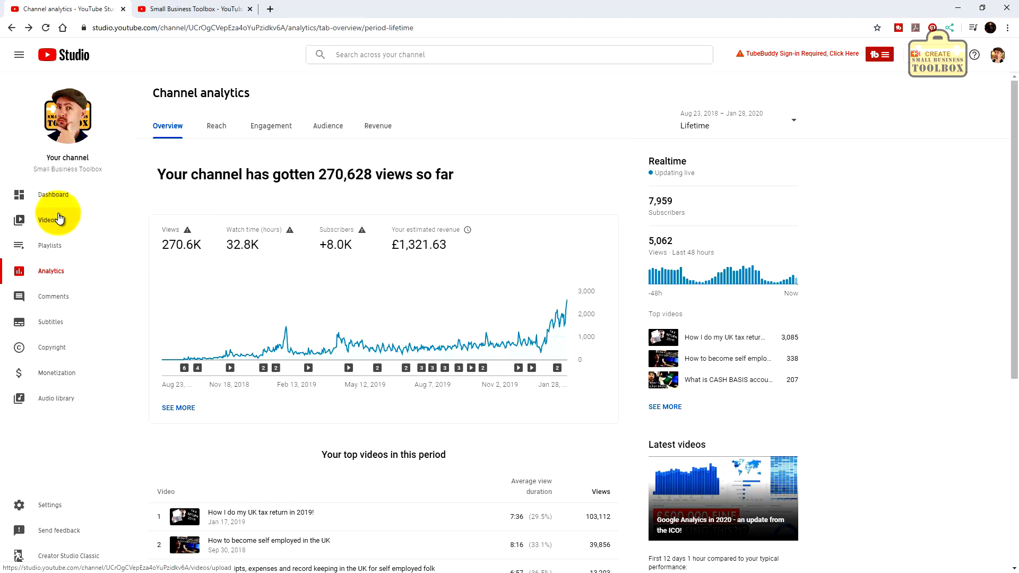
# Step: Open the analytics of the top video "How to become self employed in the UK" and examine its lifetime views graph and traffic sources
pyautogui.scroll(-1, 512, 387)
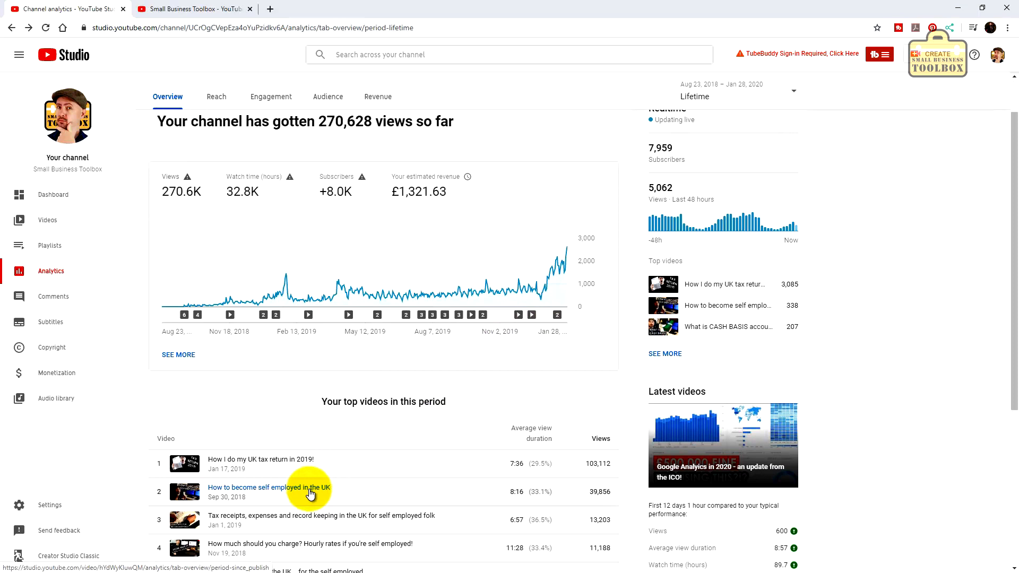
pyautogui.click(281, 494)
pyautogui.scroll(-2, 803, 349)
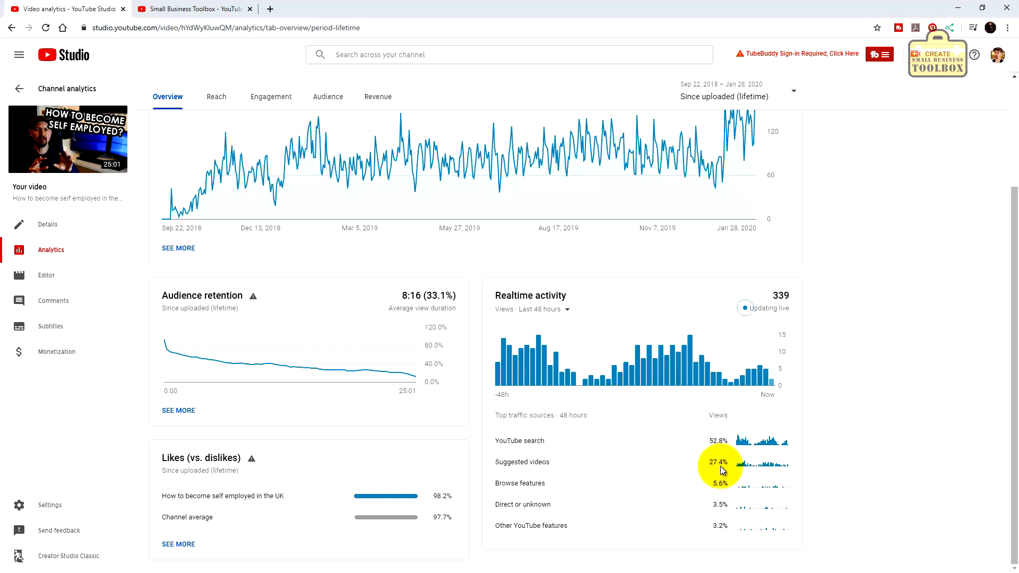
pyautogui.scroll(3, 314, 250)
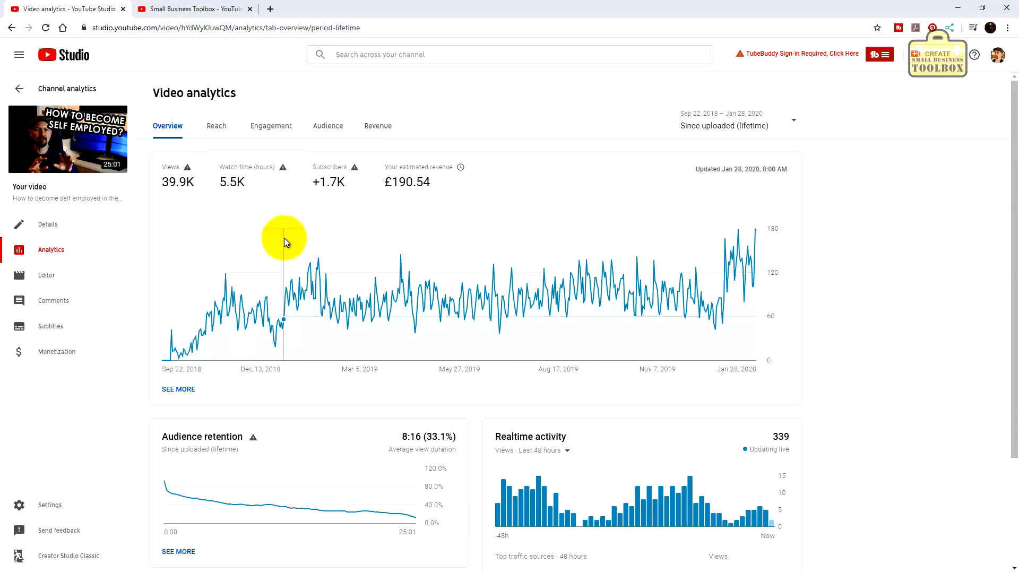
pyautogui.moveTo(285, 238)
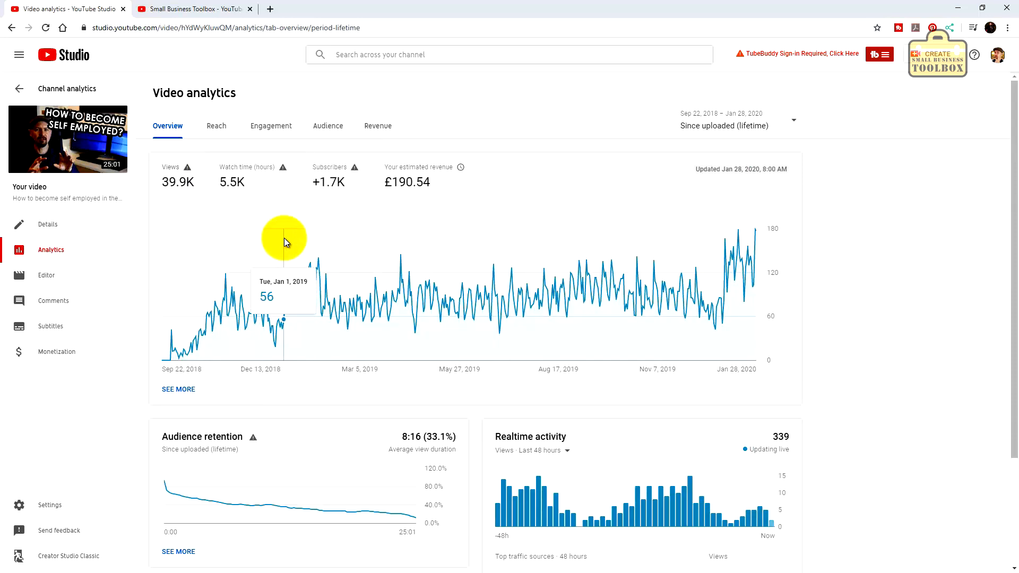
pyautogui.moveTo(185, 192)
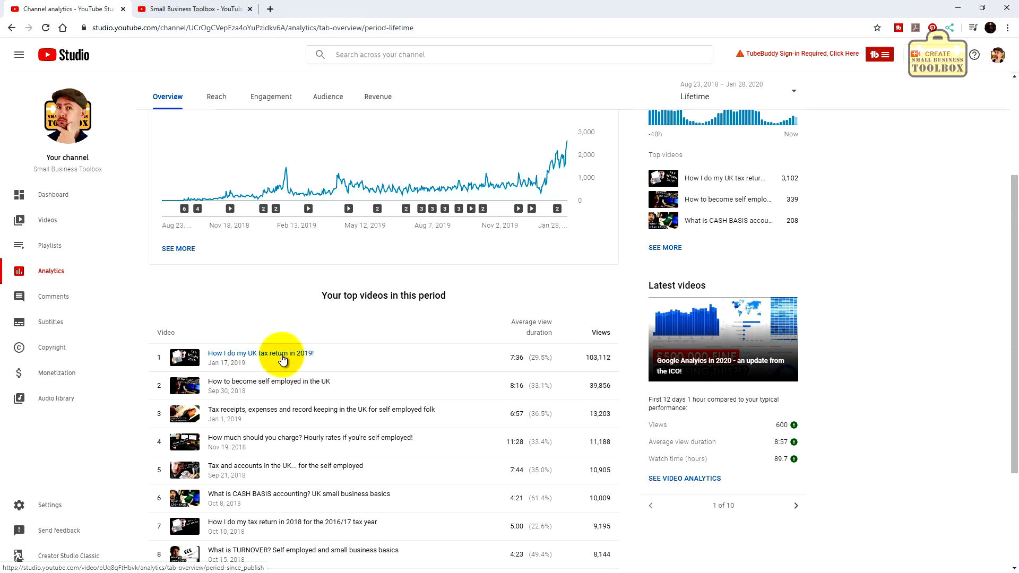
# Step: Open the analytics of the top video "How I do my UK tax return in 2019!" and examine its views since publication
pyautogui.click(281, 355)
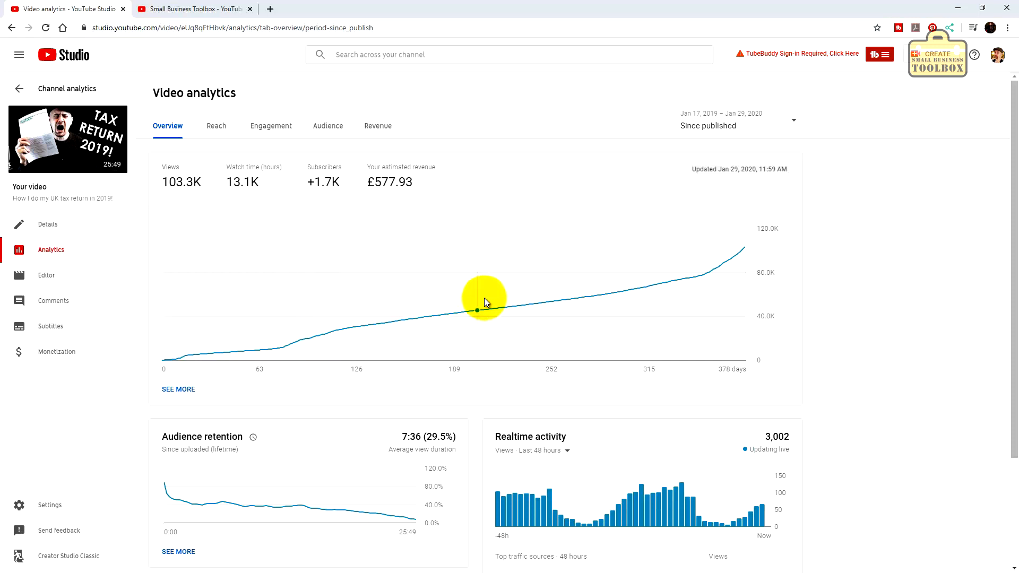
pyautogui.moveTo(118, 151)
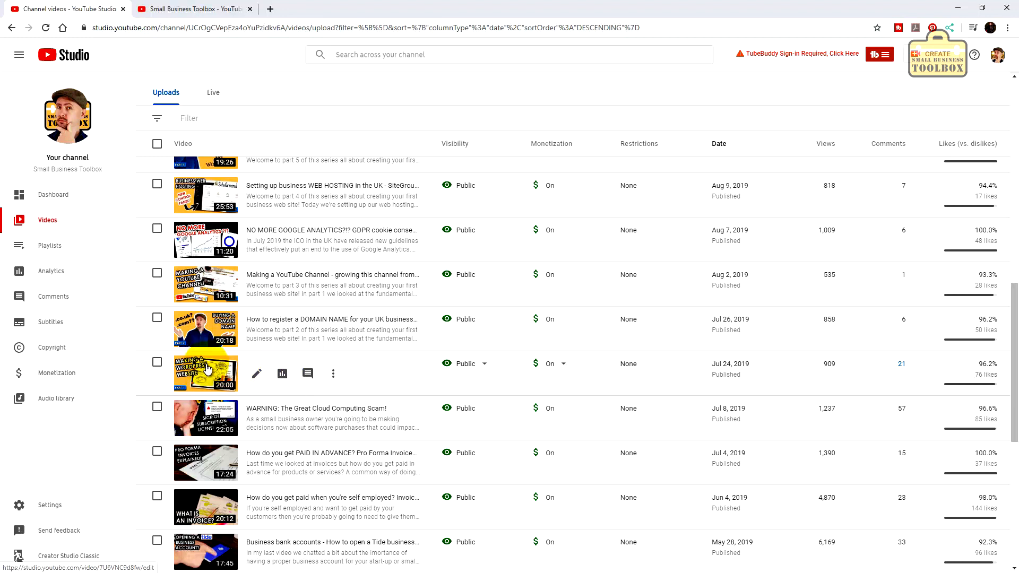
# Step: Open the analytics of the "Making a Wordpress website" part 1 video from July 24, 2019 and compare its views with typical performance
pyautogui.click(283, 376)
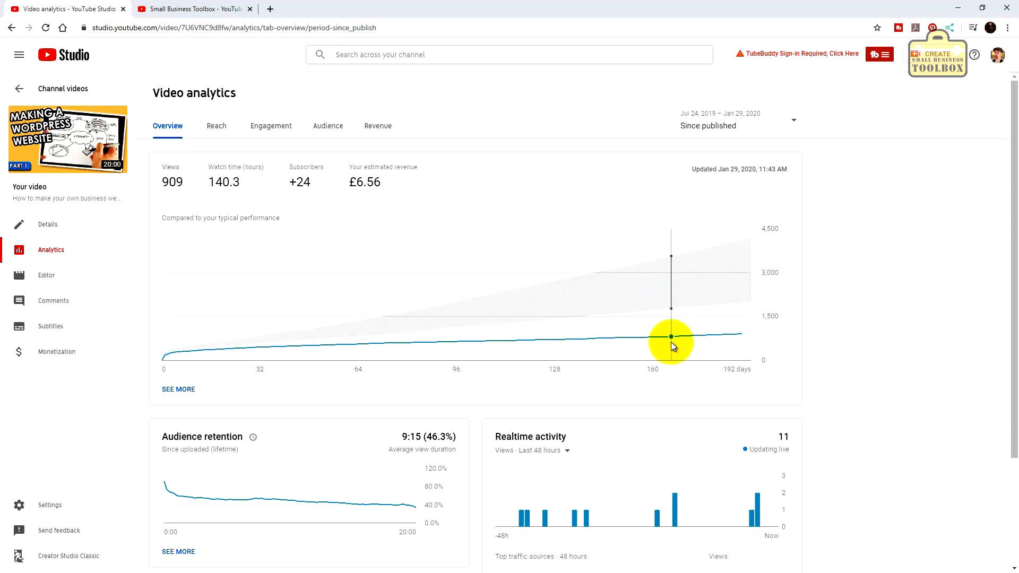
pyautogui.moveTo(728, 336)
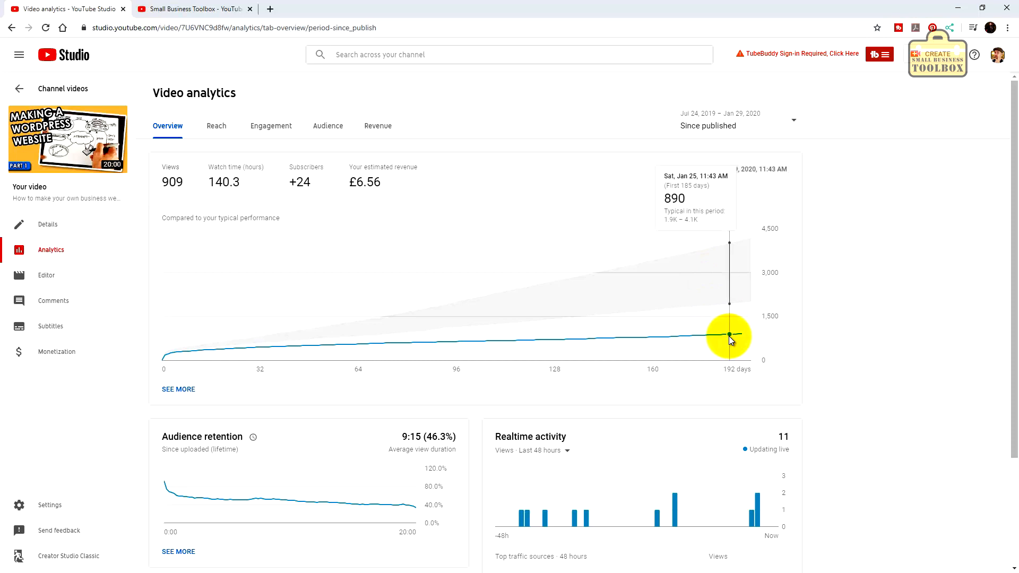